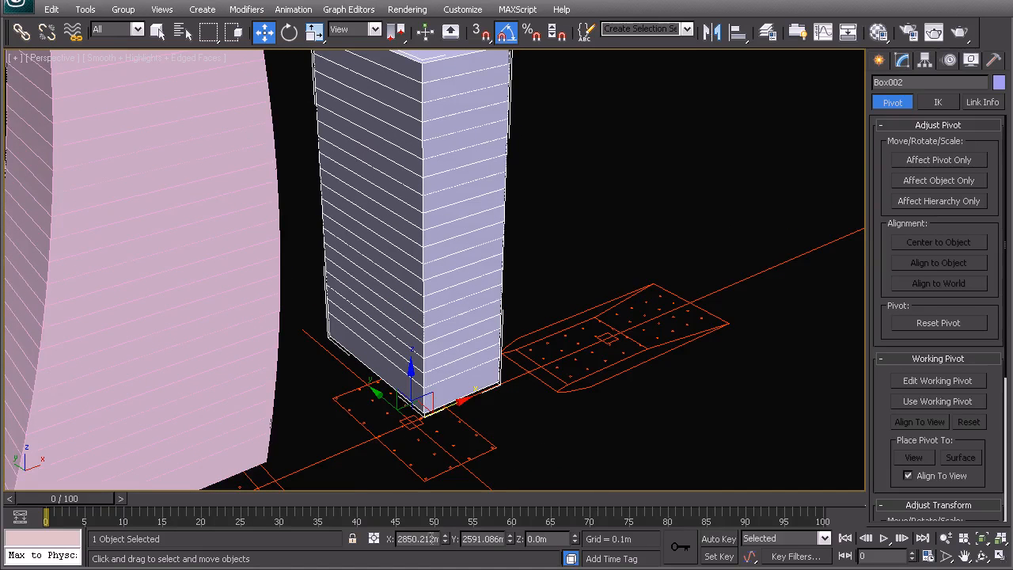
middle_click_drag(478, 250, 478, 272, "alt")
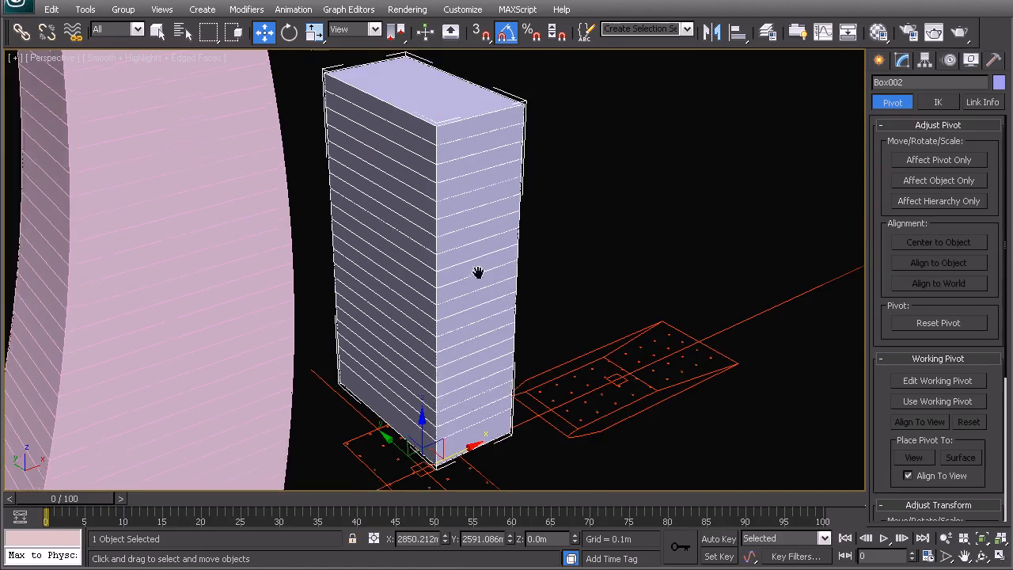
left_click(882, 62)
left_click(924, 65)
middle_click_drag(465, 426, 480, 339)
left_click(979, 381)
scroll(734, 364, "down", 10)
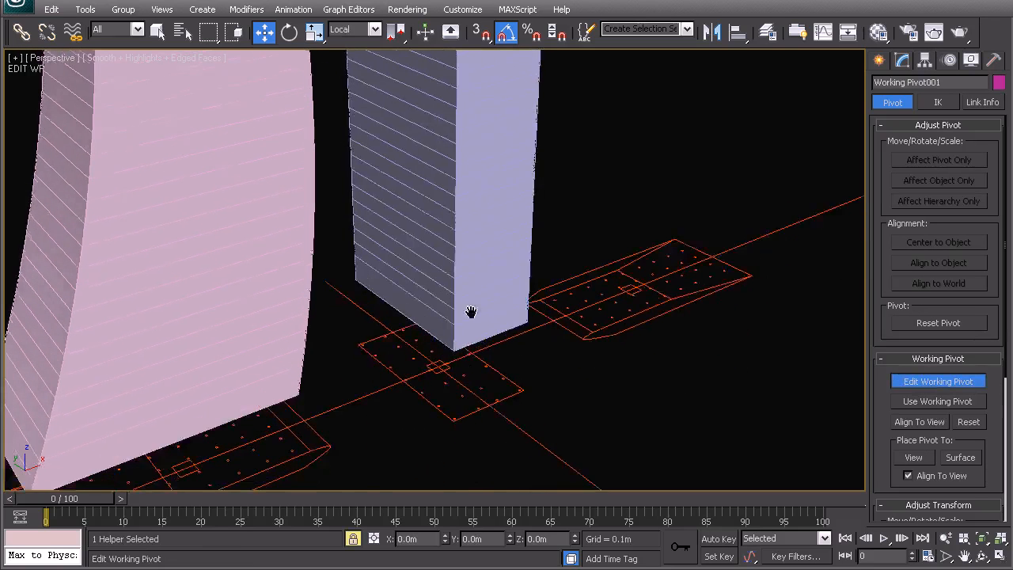
scroll(512, 318, "down", 5)
middle_click_drag(526, 297, 513, 323, "alt")
scroll(444, 293, "up", 5)
middle_click_drag(410, 245, 414, 250)
scroll(495, 352, "up", 15)
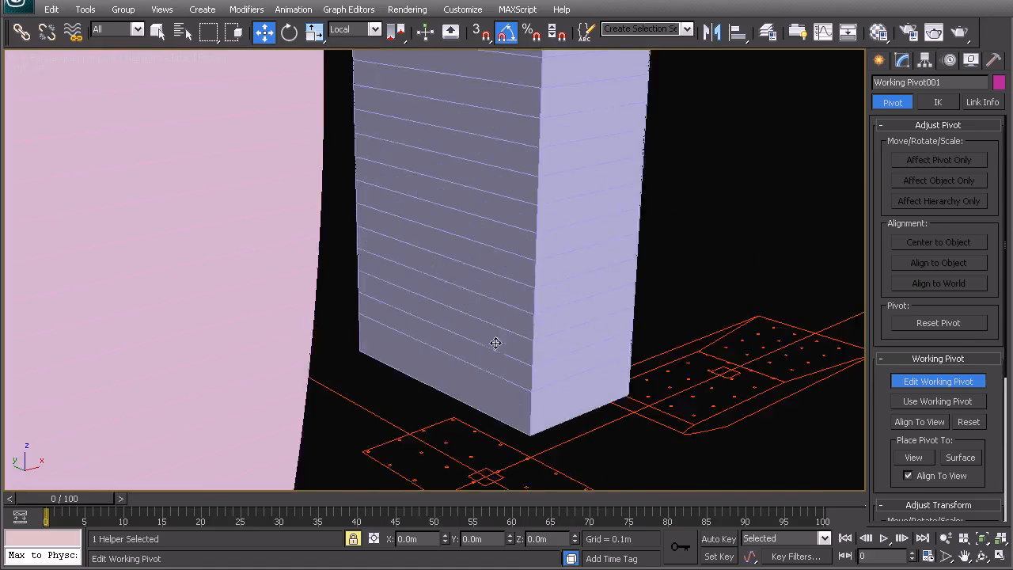
middle_click_drag(452, 435, 448, 350)
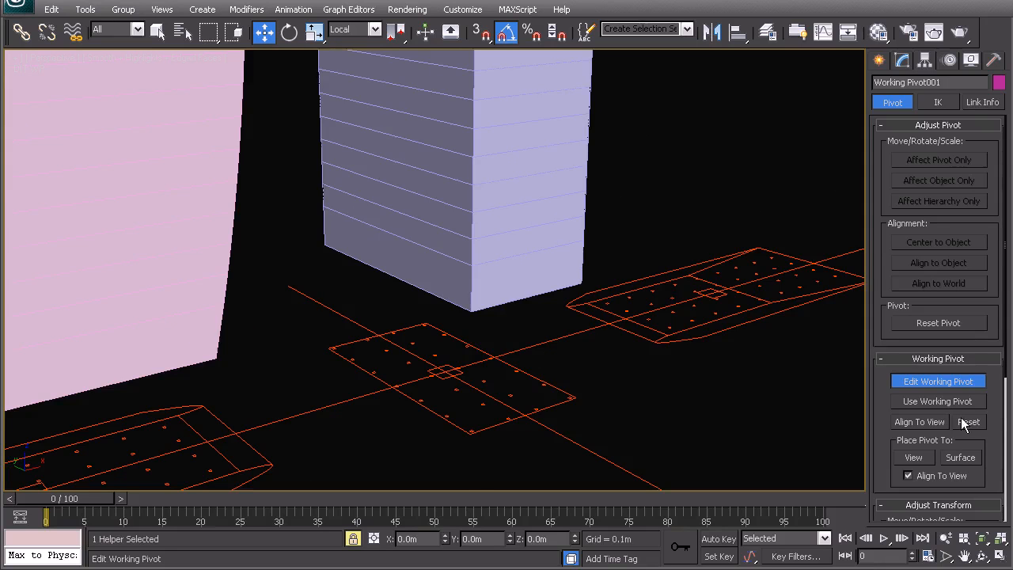
left_click(904, 381)
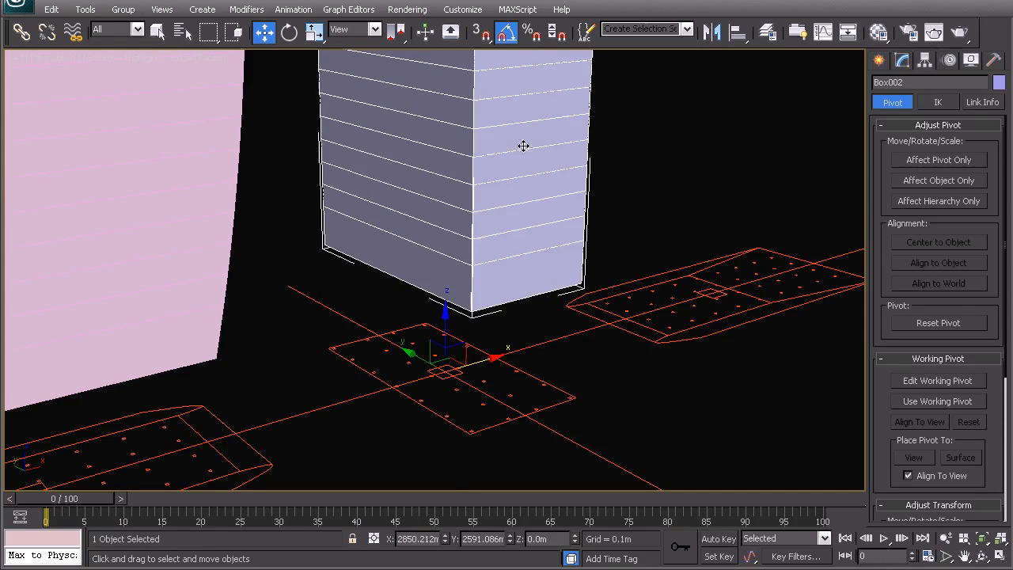
Step: Copy the short middle block's X position, 2850.212 m, into the working pivot's X coordinate
left_click_drag(400, 539, 440, 538)
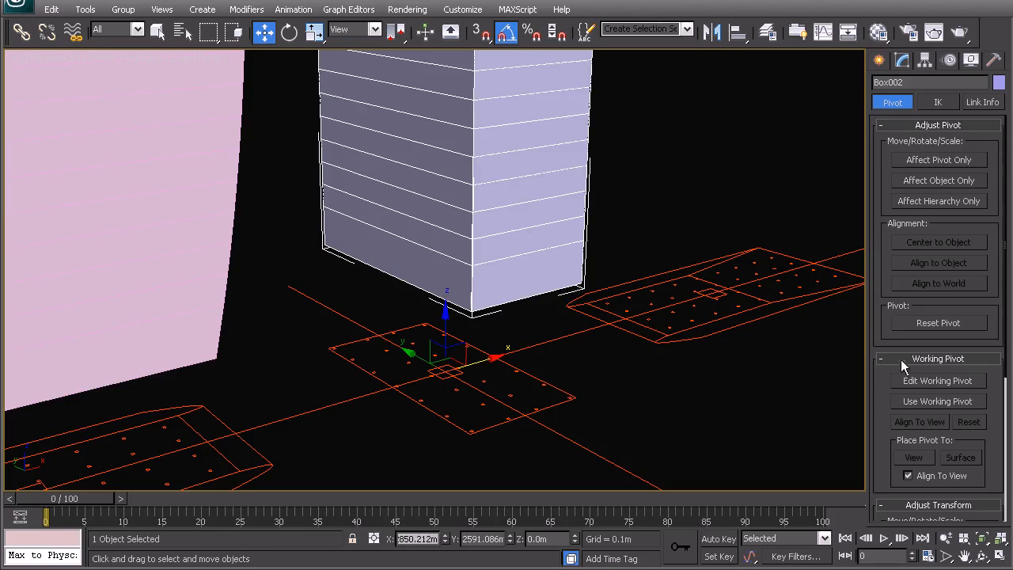
left_click(906, 381)
left_click_drag(429, 538, 381, 540)
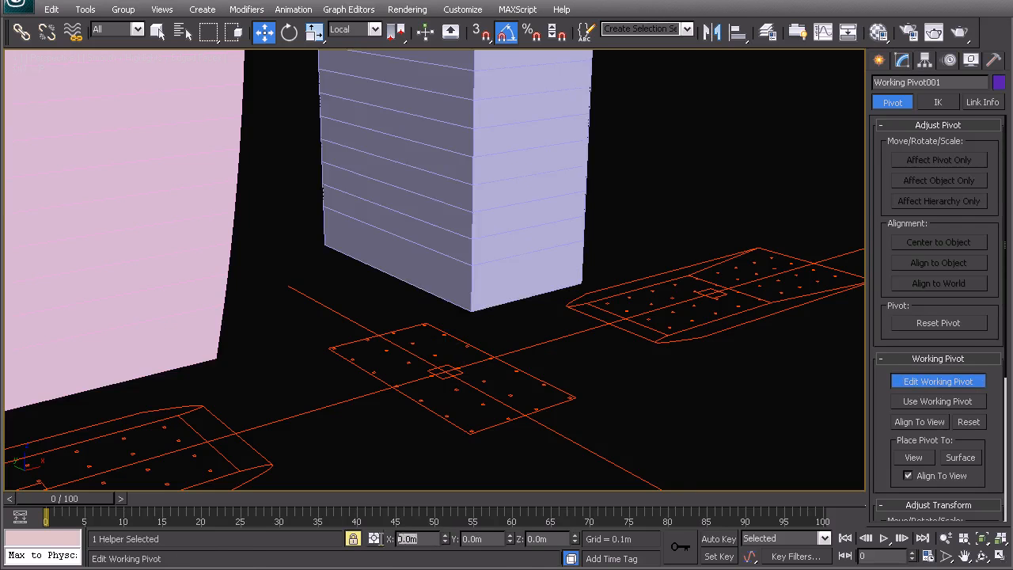
type("2850.212m")
key("Return")
left_click(936, 383)
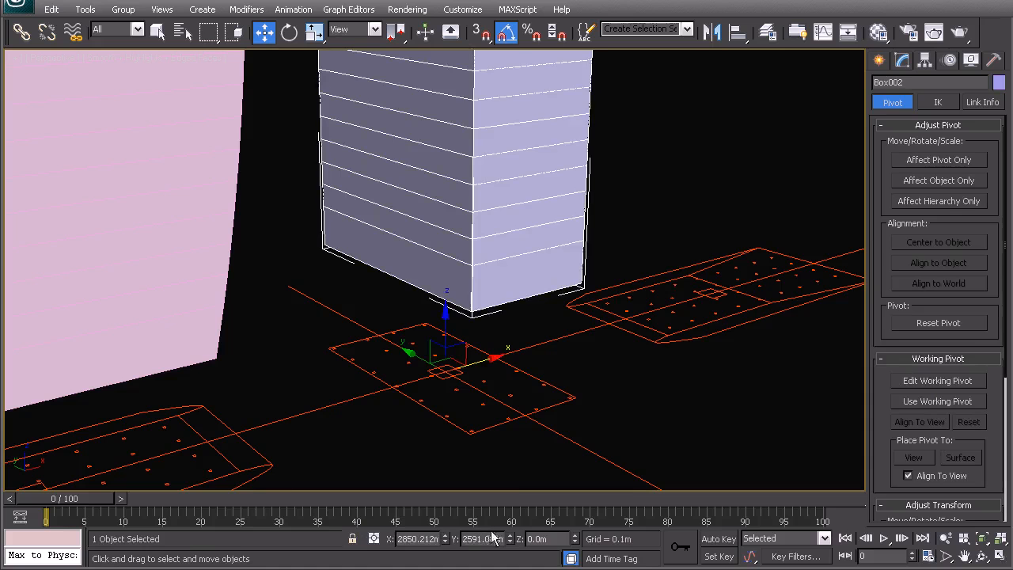
Step: Copy the short middle block's Y position, 2591.086 m, into the working pivot's Y coordinate
left_click_drag(466, 539, 507, 538)
key("ctrl+c")
left_click(922, 381)
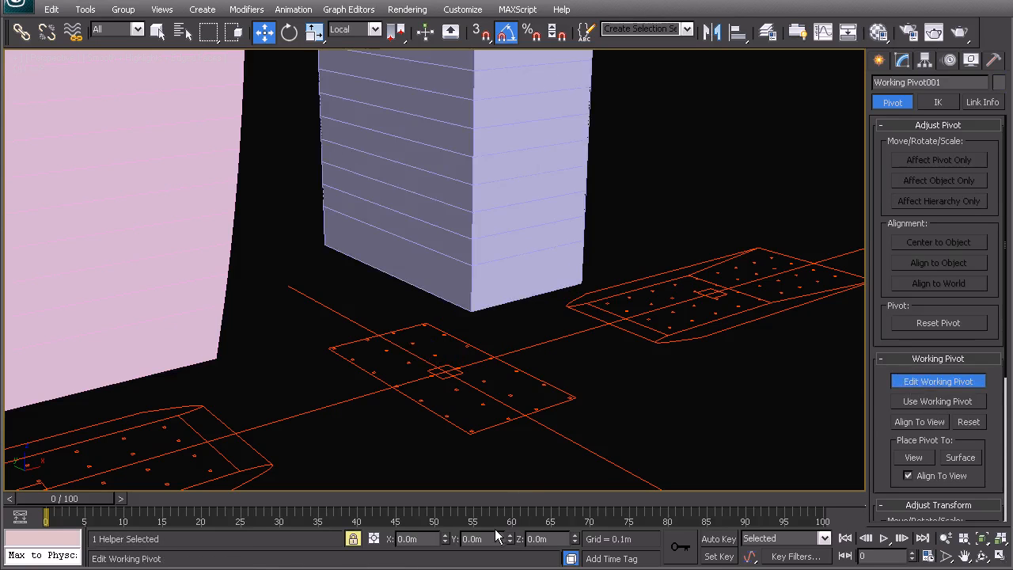
left_click_drag(487, 538, 443, 543)
key("ctrl+v")
key("Return")
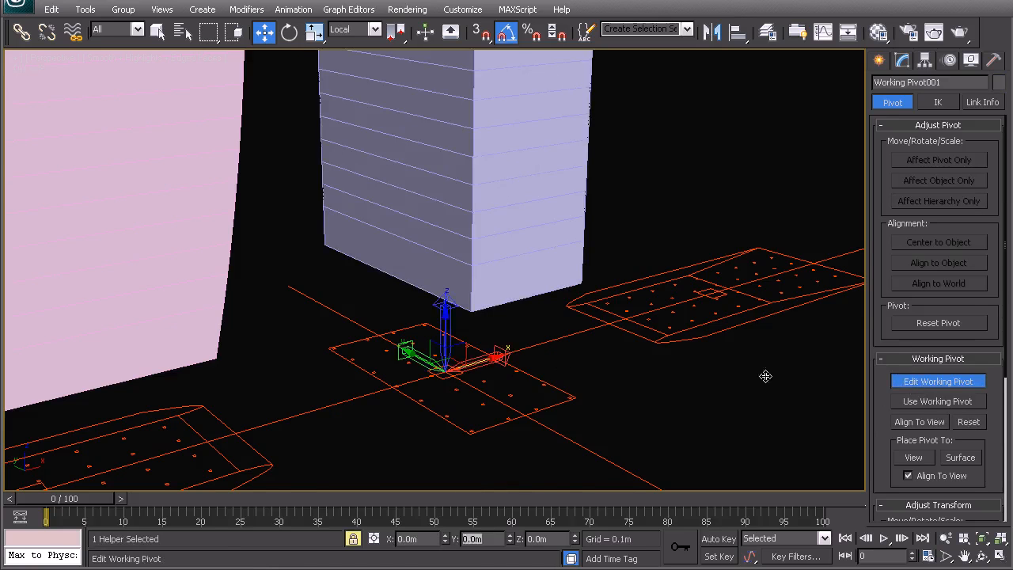
left_click(907, 385)
Step: Make transforms use the working pivot
middle_click_drag(469, 326, 480, 348)
scroll(480, 348, "down", 5)
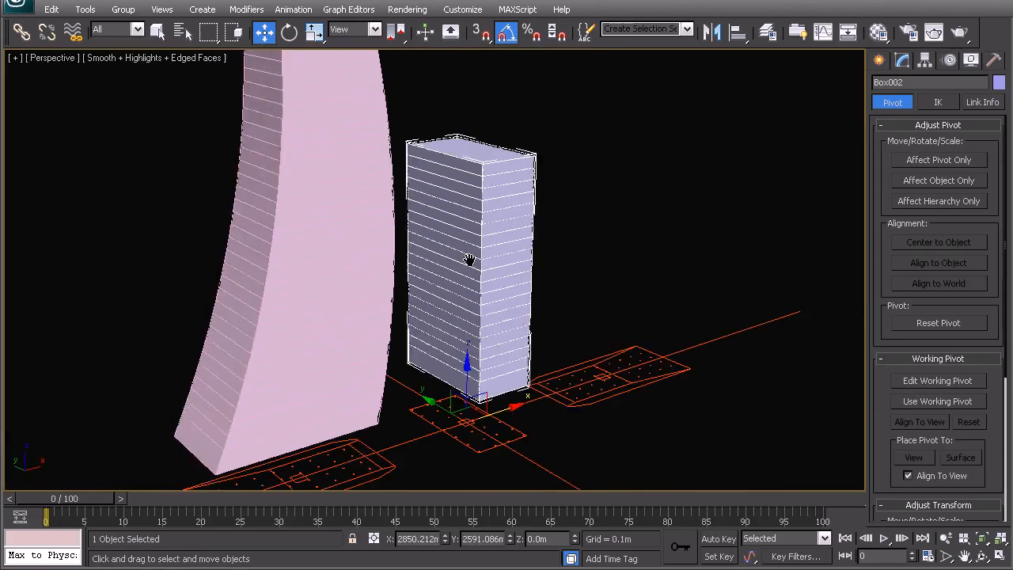
left_click(936, 401)
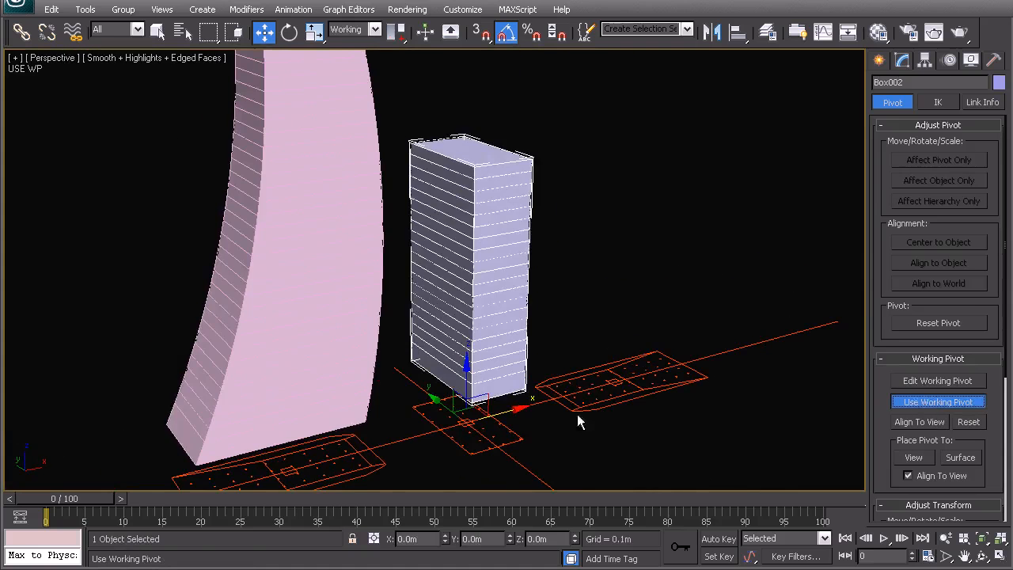
Step: Mirror the curved pink tower about the working pivot along X as an instance with 0.0 m offset
middle_click_drag(328, 174, 335, 229)
left_click(336, 229)
middle_click_drag(541, 197, 518, 177)
scroll(448, 268, "down", 5)
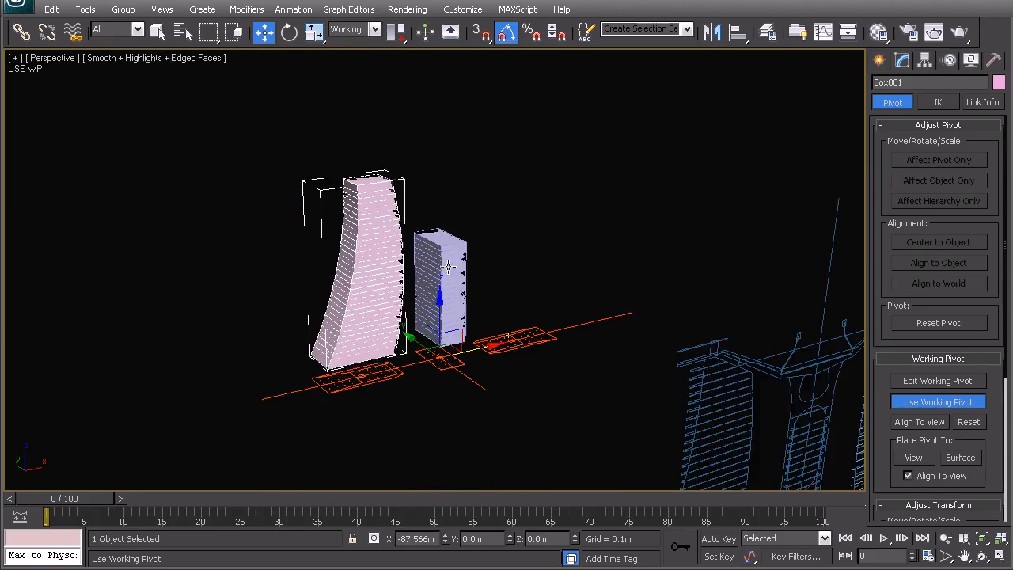
scroll(291, 295, "up", 5)
middle_click_drag(292, 295, 307, 321)
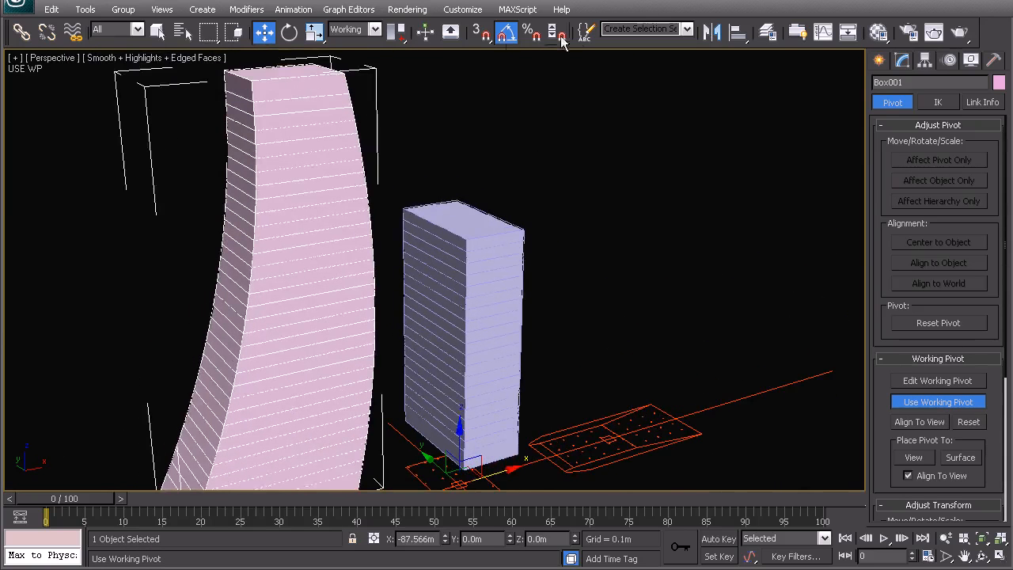
left_click(712, 33)
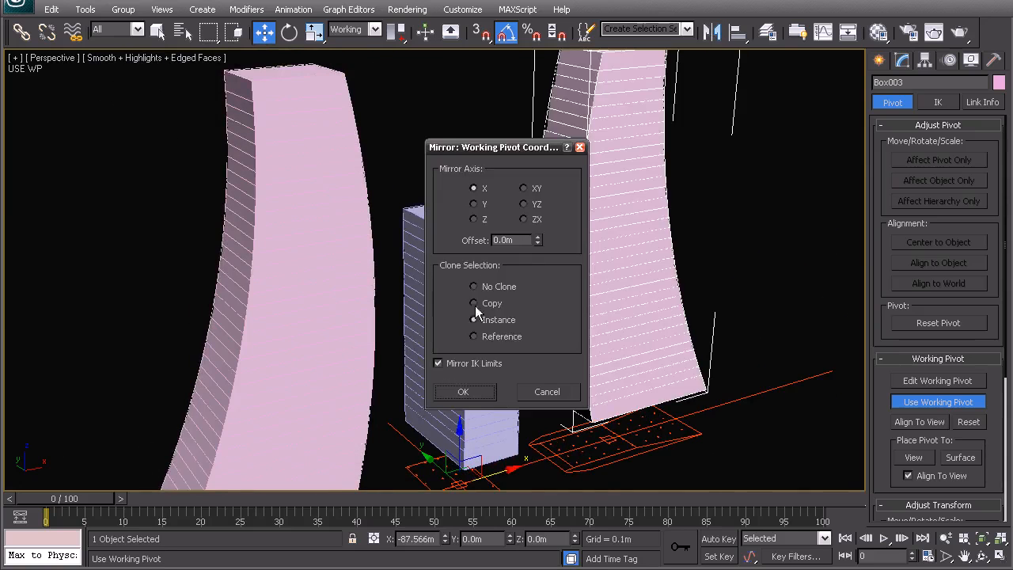
left_click(463, 391)
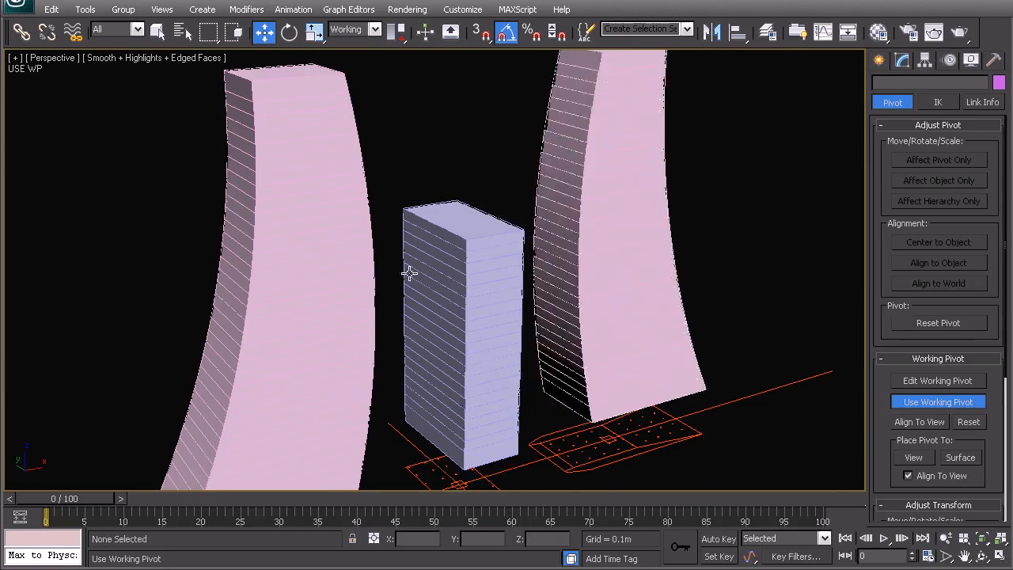
Step: Examine the mirrored tower's placement against the original tower, the middle block and the base outlines
scroll(406, 271, "down", 5)
scroll(388, 273, "up", 2)
middle_click_drag(387, 274, 411, 265, "alt")
scroll(412, 263, "down", 4)
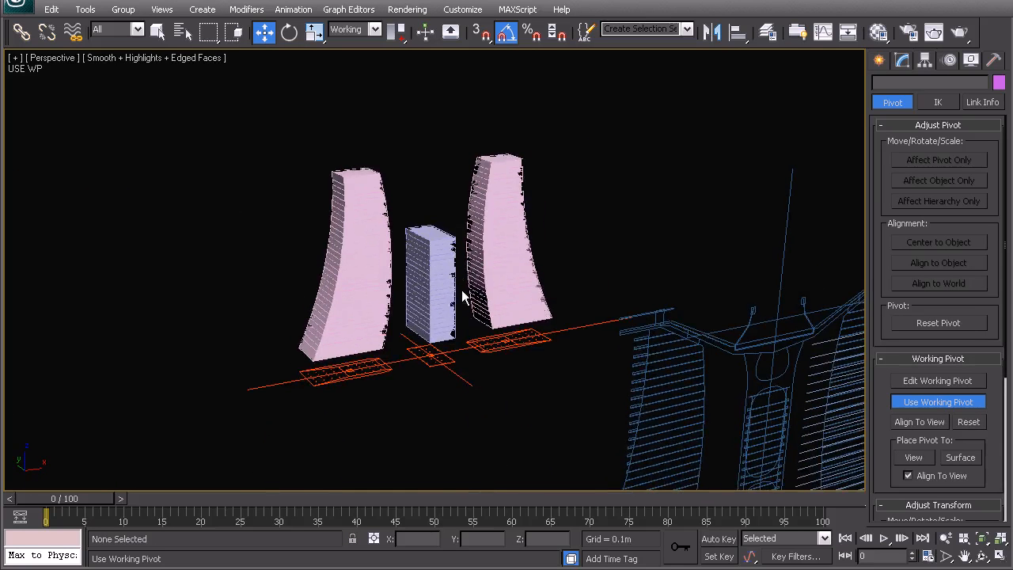
middle_click_drag(650, 333, 589, 257)
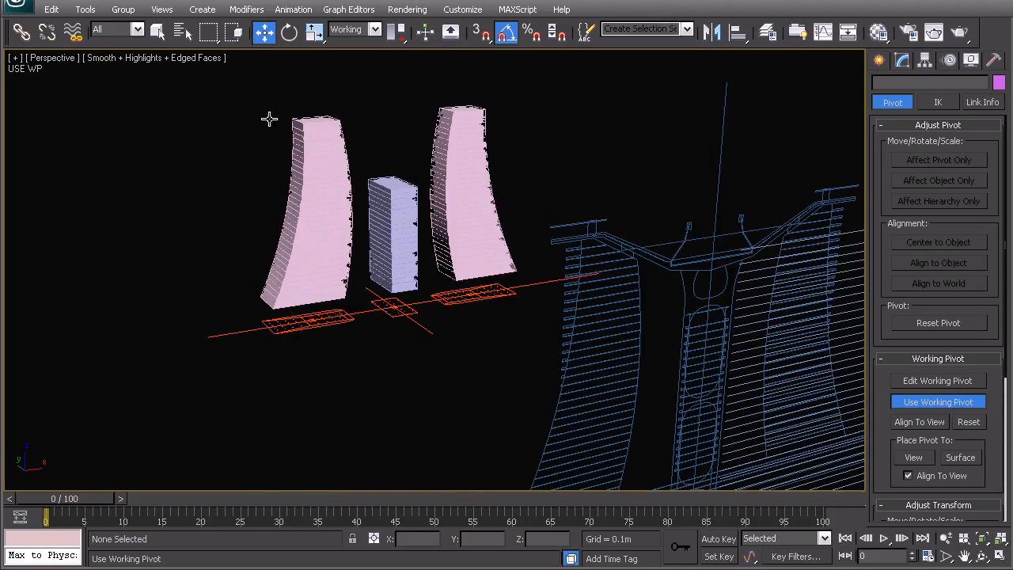
scroll(463, 267, "up", 5)
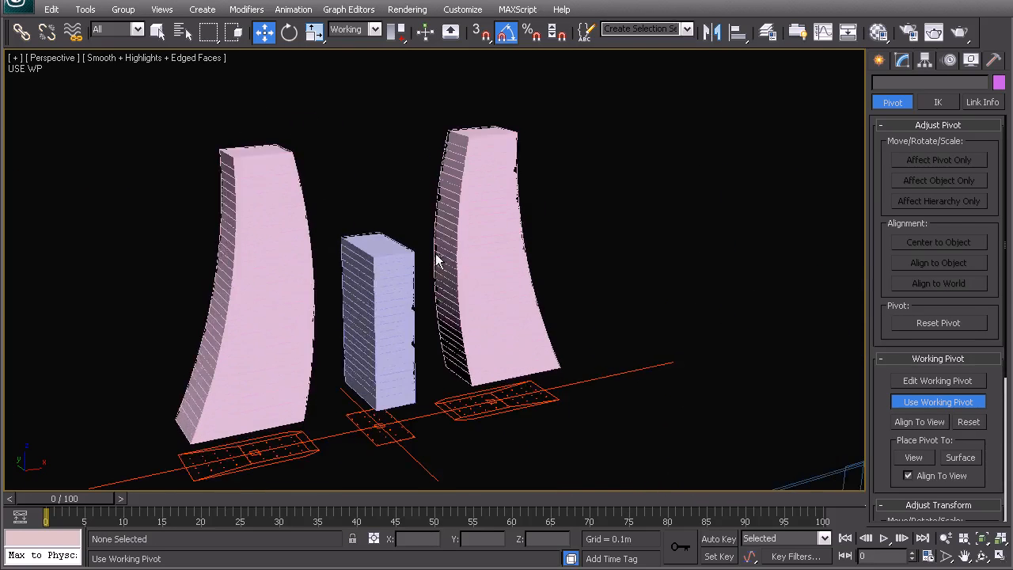
scroll(411, 284, "up", 3)
middle_click_drag(411, 283, 450, 287, "alt")
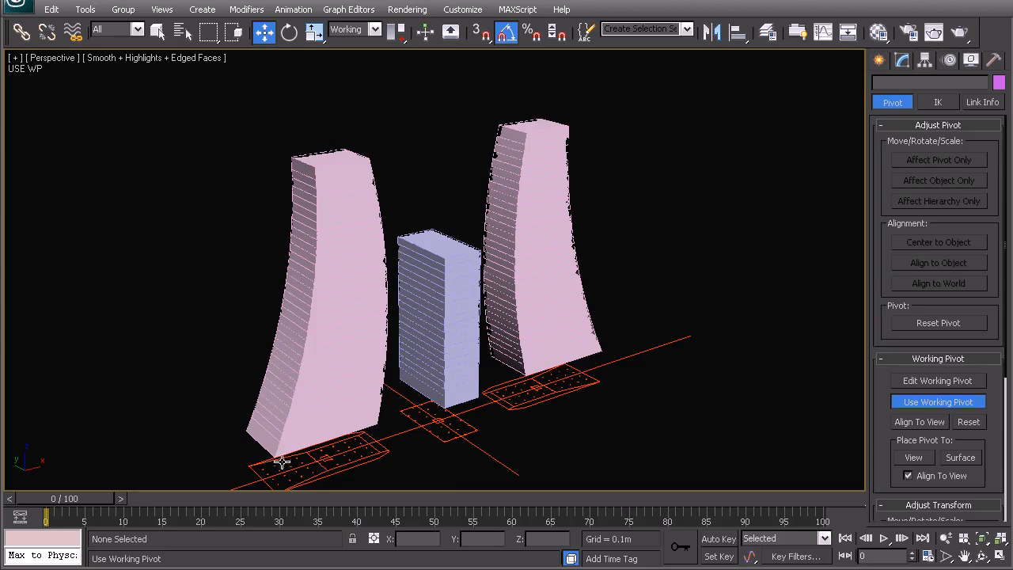
middle_click_drag(400, 315, 421, 293)
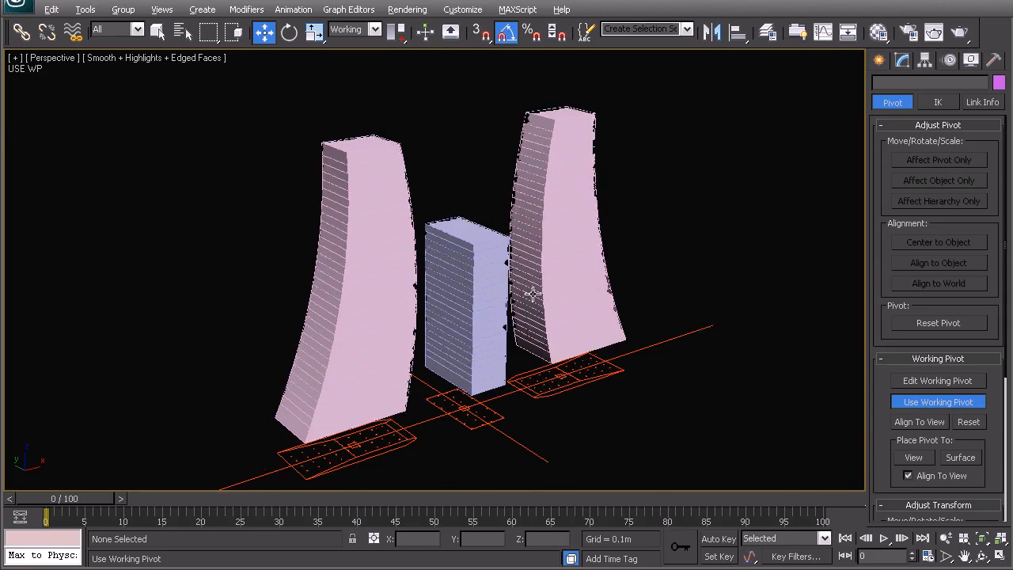
middle_click_drag(533, 293, 462, 293, "alt")
middle_click_drag(368, 335, 418, 321, "alt")
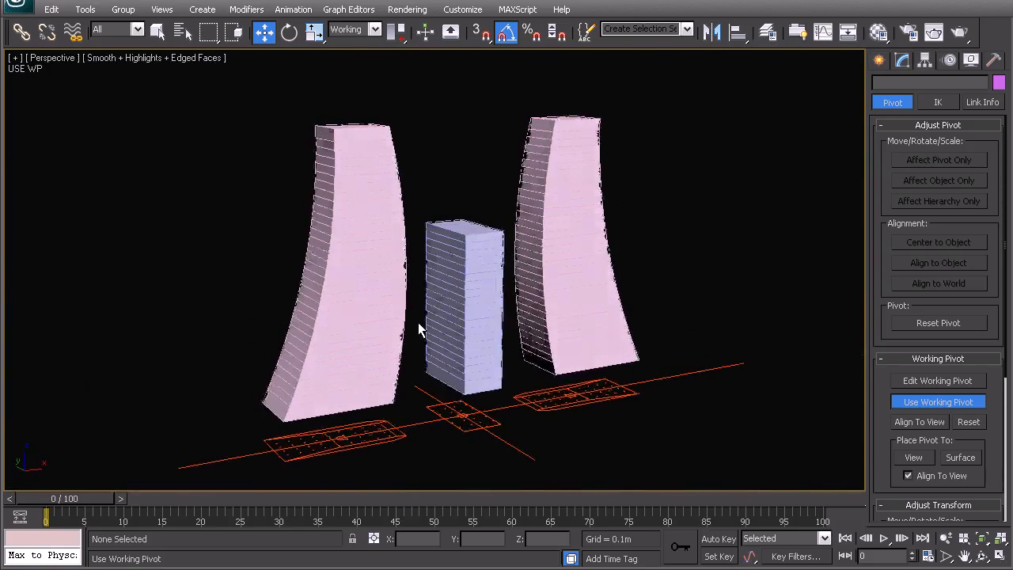
Step: Compare the original pink tower's shape with its Taper and FFD 3x3x3 modifiers switched off and on again
left_click(363, 294)
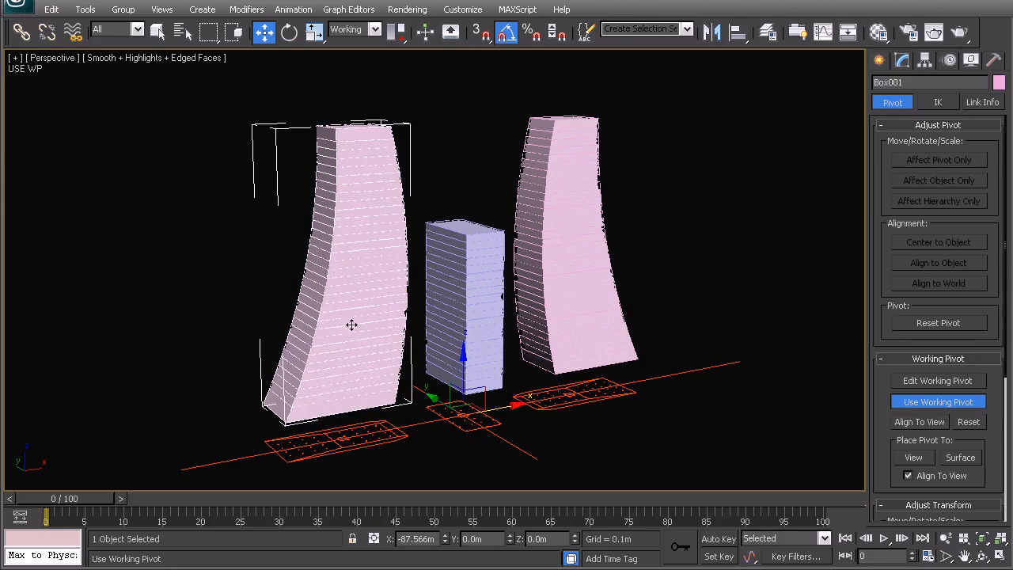
left_click(902, 60)
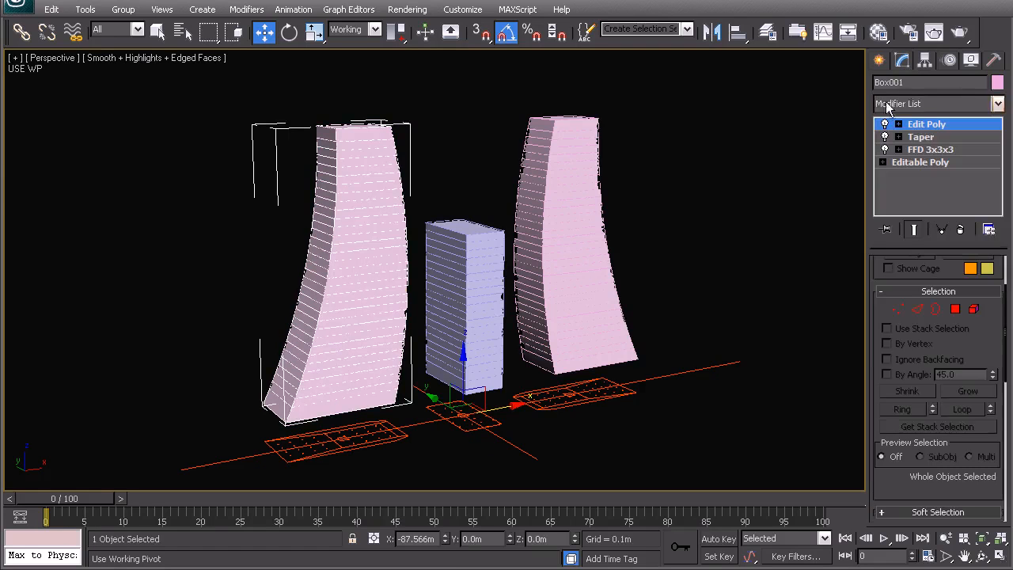
left_click(885, 137)
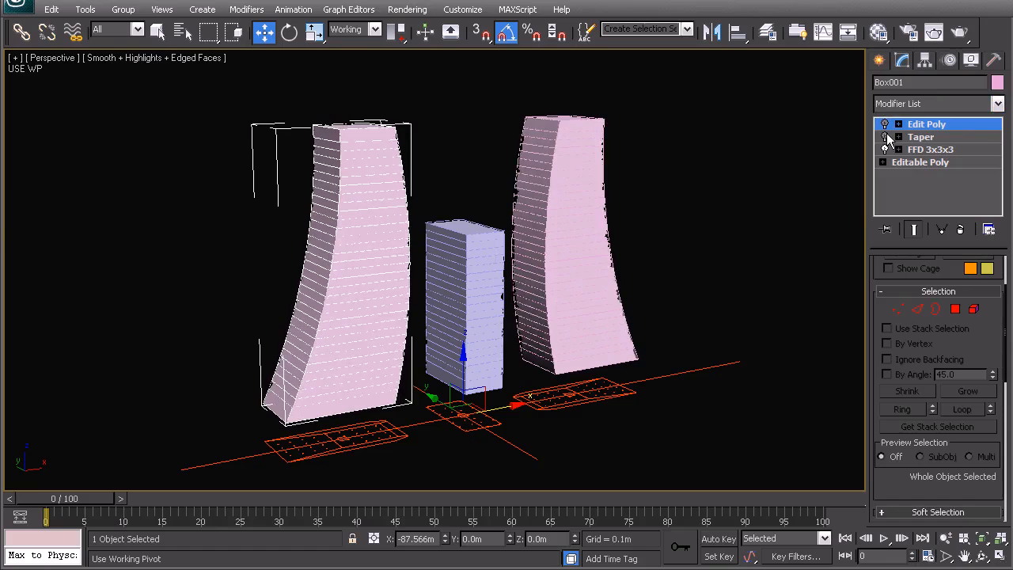
left_click(885, 150)
left_click(885, 149)
left_click(886, 137)
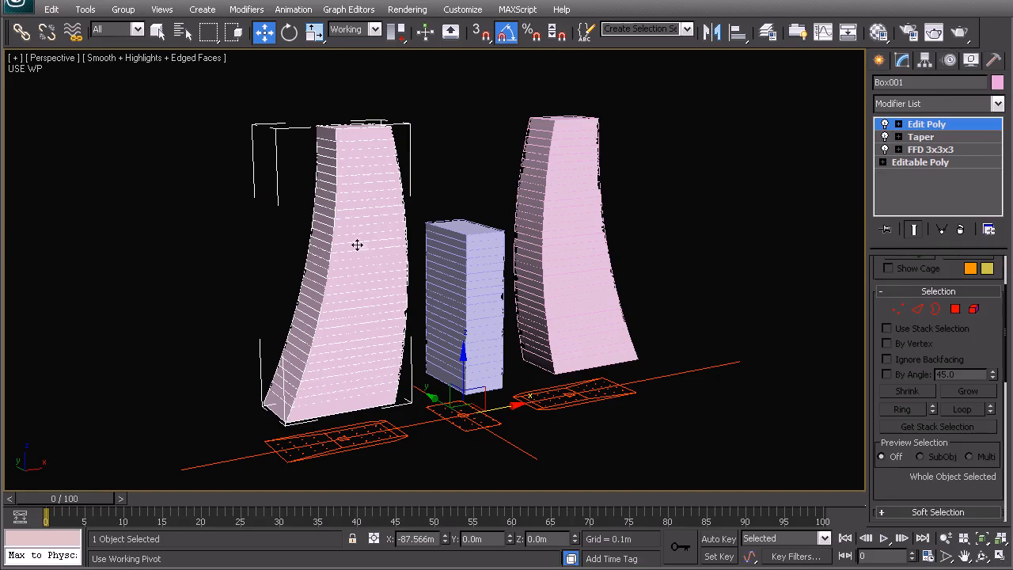
left_click(632, 202)
left_click(338, 233)
Step: Enter edge editing in the original tower's Edit Poly modifier and add a floor-line edge near the base to the selection
middle_click_drag(371, 389, 303, 339)
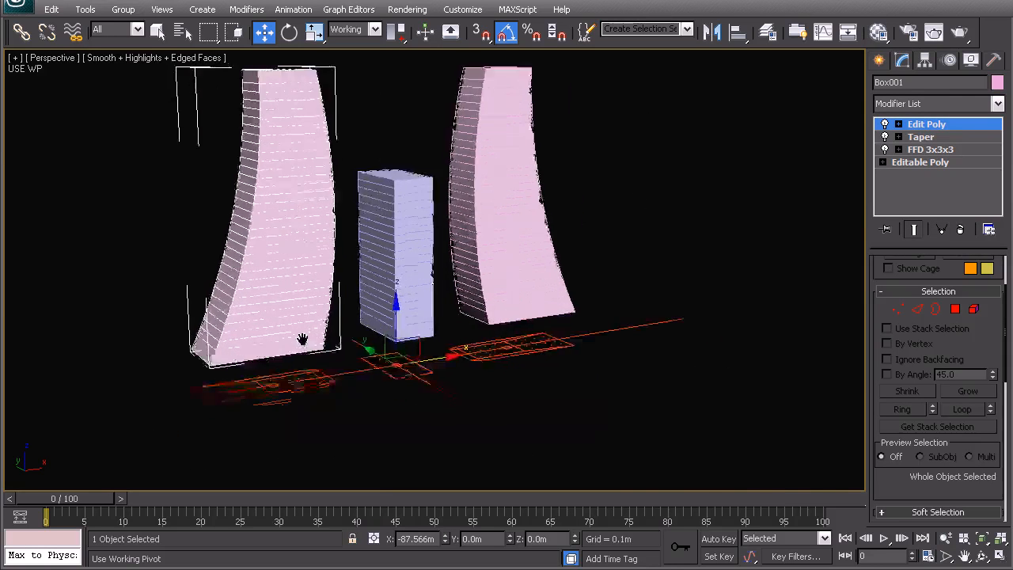
scroll(432, 361, "down", 3)
middle_click_drag(440, 358, 349, 325)
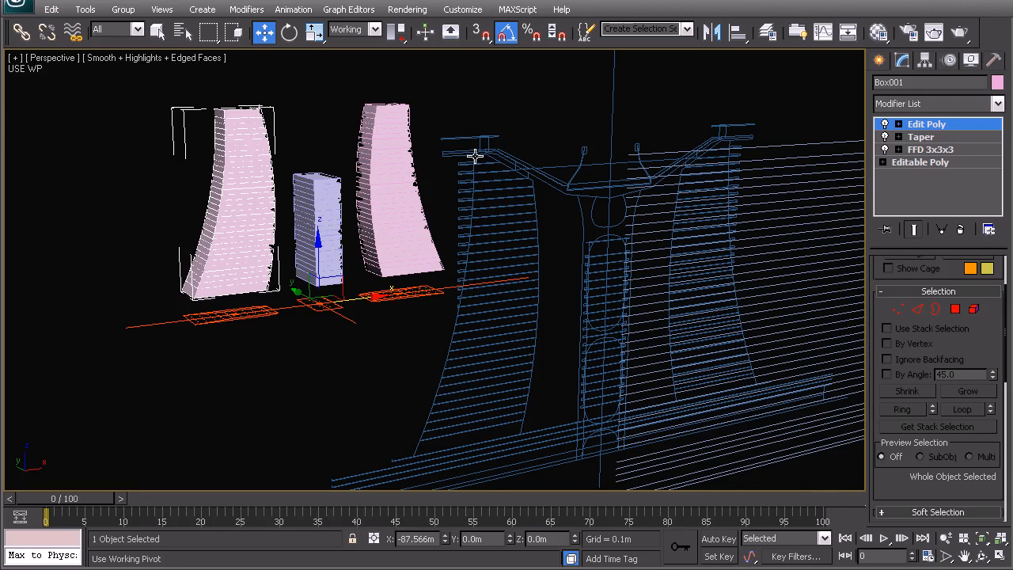
middle_click_drag(454, 321, 547, 399)
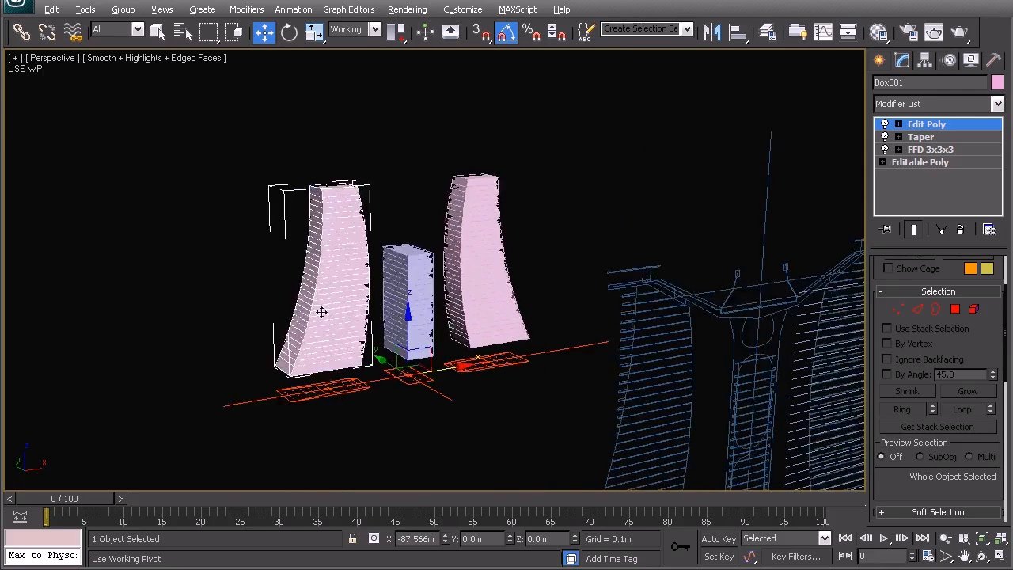
scroll(322, 312, "up", 4)
left_click(916, 308)
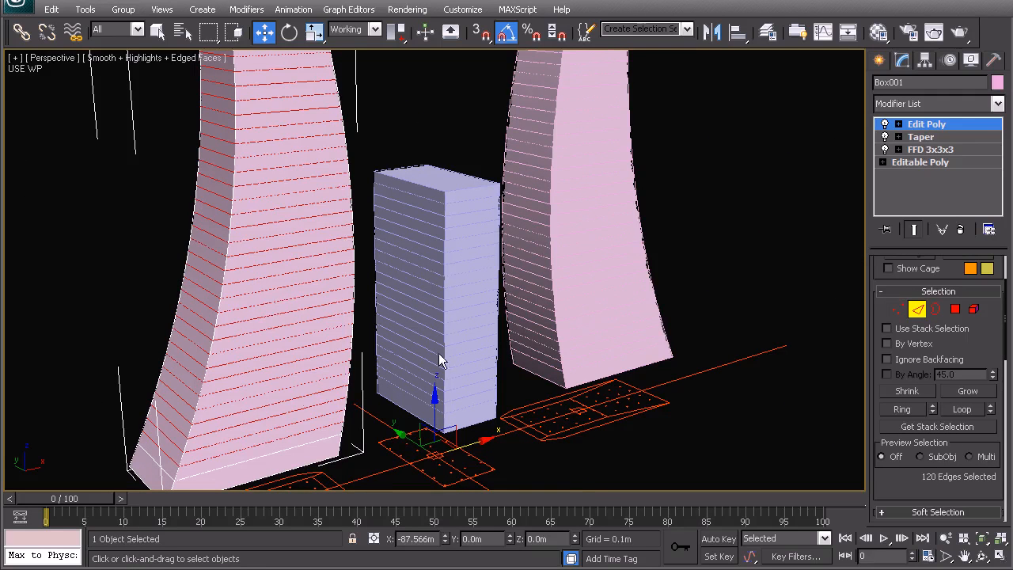
middle_click_drag(307, 403, 332, 349)
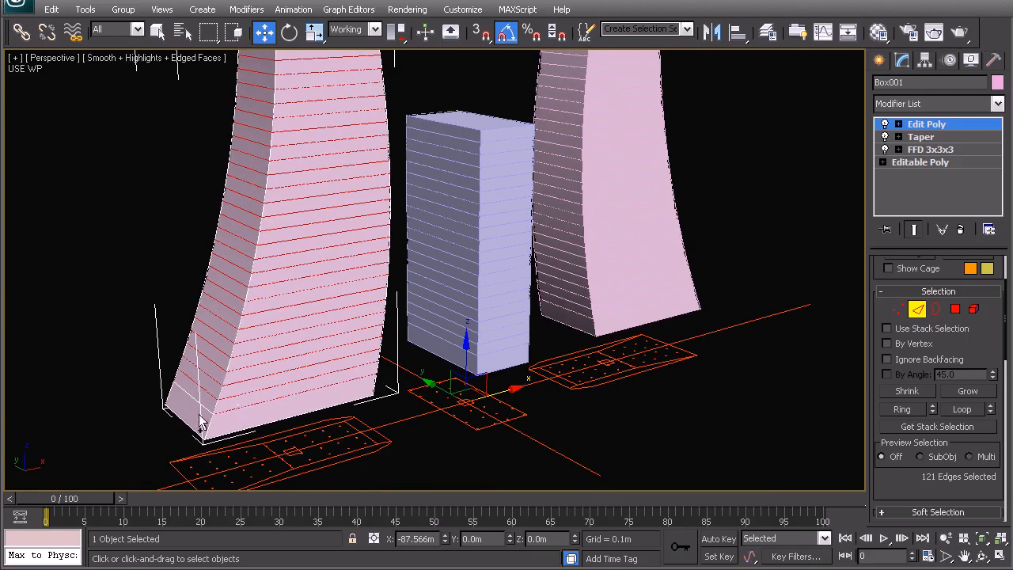
Step: Switch to wireframe display and add the missed floor-line edges near the original tower's top and base to the selection
key("F3")
middle_click_drag(293, 367, 254, 349, "alt")
middle_click_drag(267, 145, 344, 240)
left_click(315, 219, "ctrl")
scroll(332, 247, "up", 3)
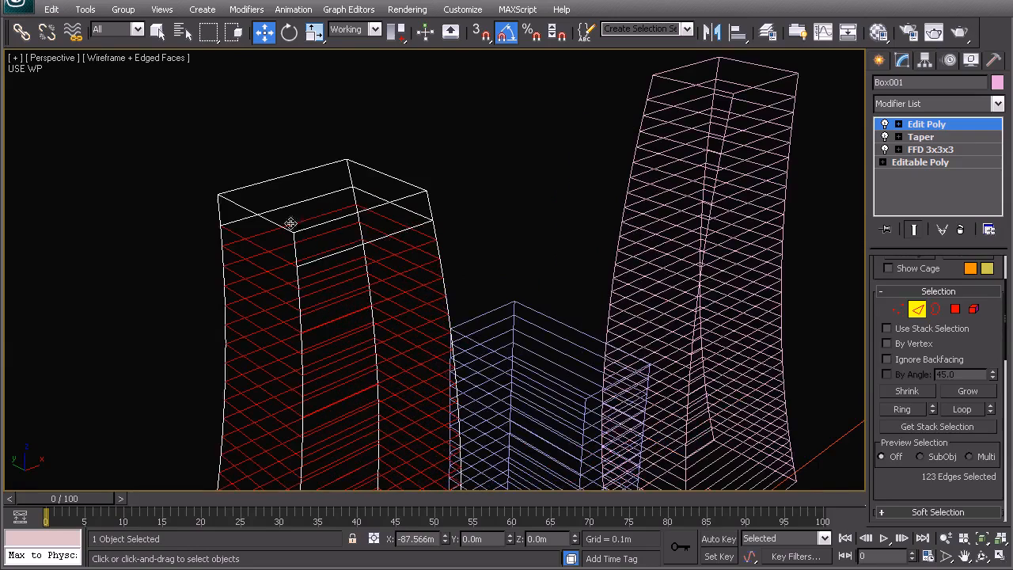
scroll(403, 253, "down", 5)
middle_click_drag(409, 274, 397, 228)
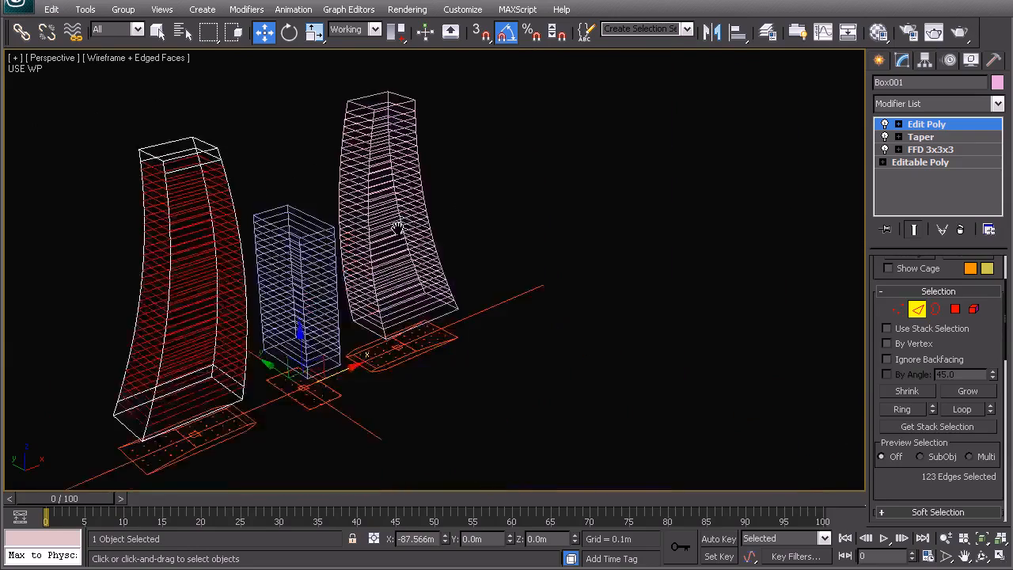
scroll(459, 261, "down", 3)
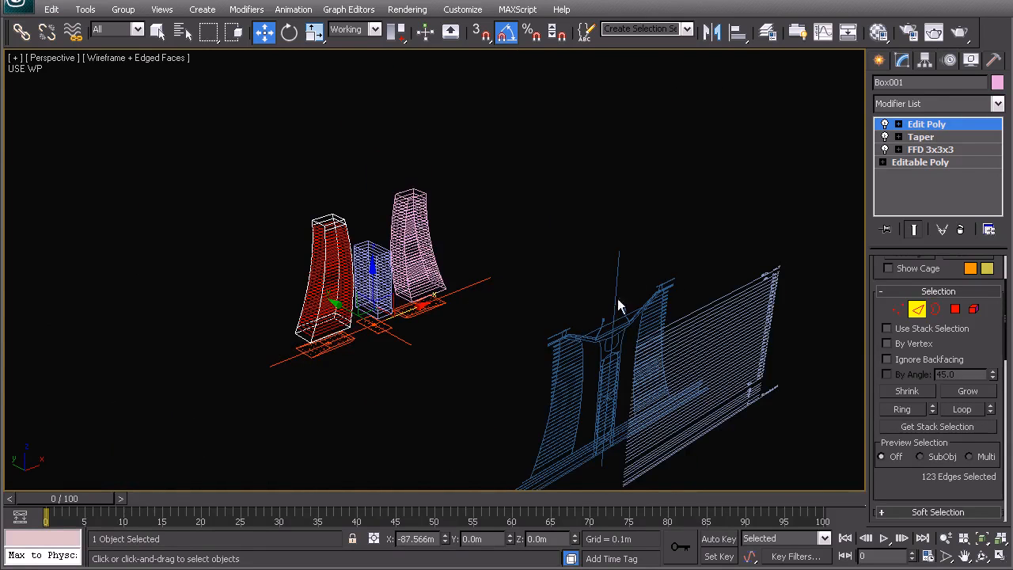
scroll(339, 285, "up", 6)
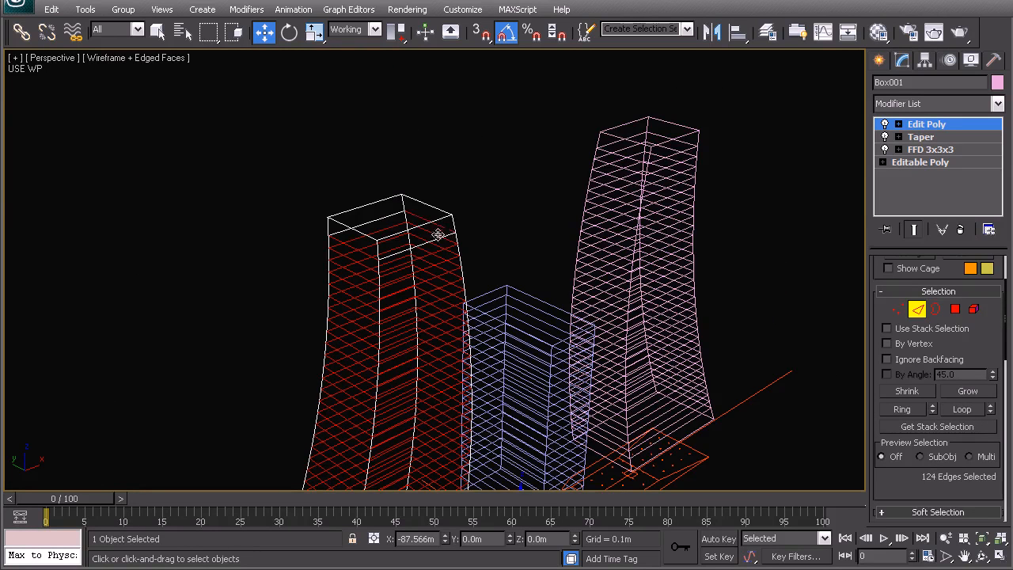
middle_click_drag(418, 255, 388, 304)
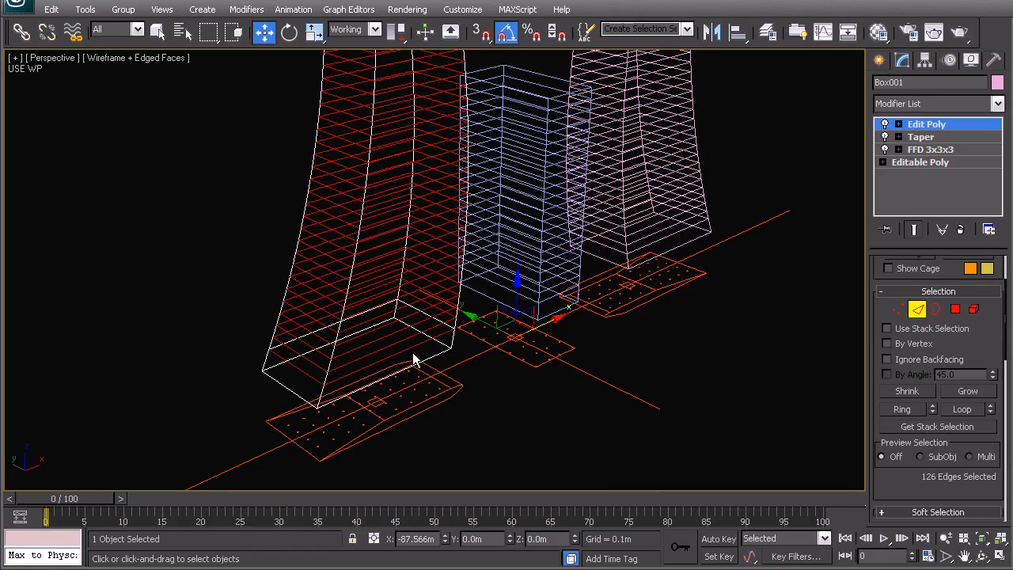
Step: Create a linear shape named Shape001 from the selected floor-line edges and leave edge editing with nothing selected
left_click(953, 413)
scroll(388, 282, "down", 6)
middle_click_drag(367, 278, 391, 279, "alt")
scroll(370, 326, "up", 5)
scroll(906, 490, "down", 5)
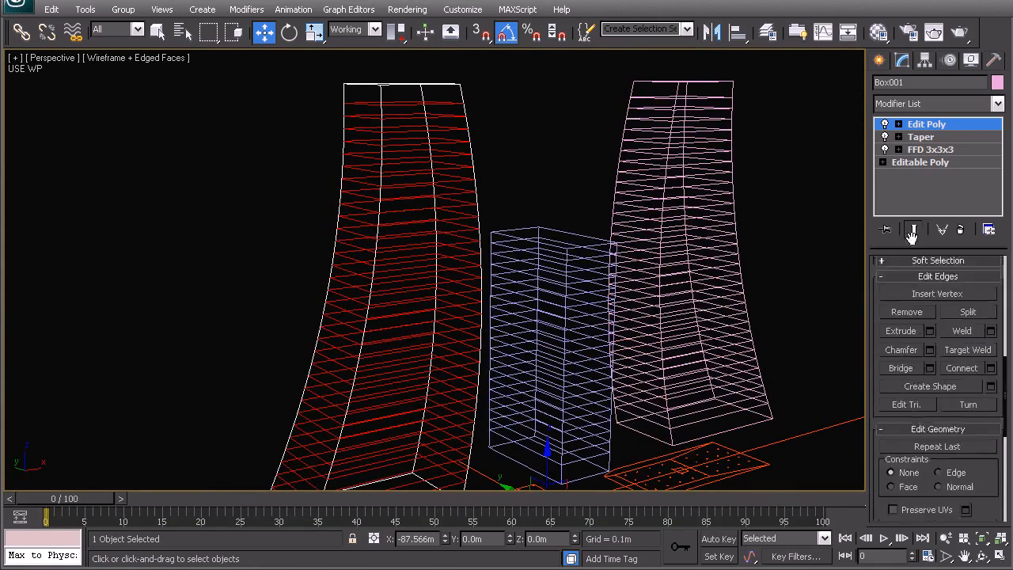
left_click(990, 363)
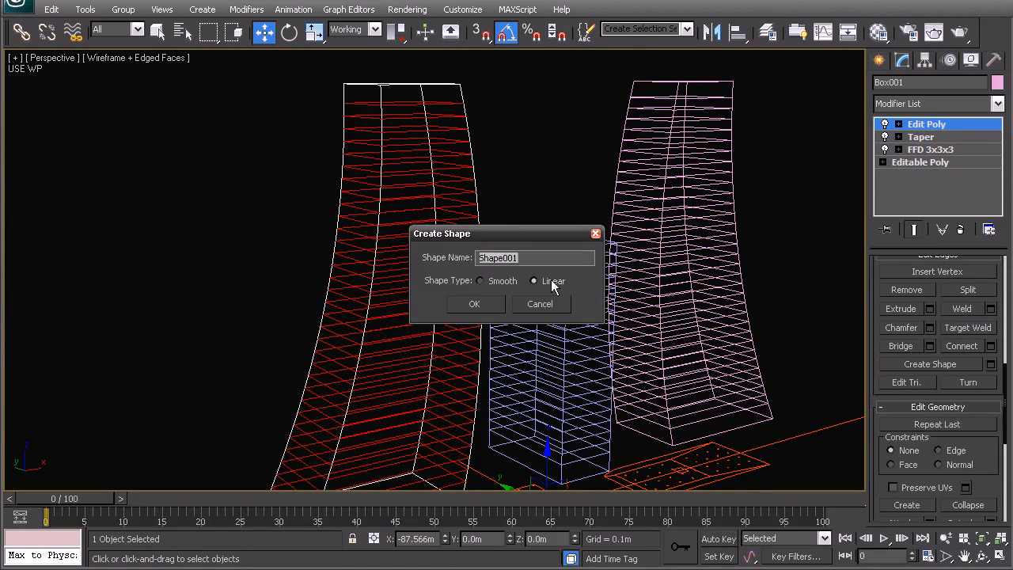
left_click(474, 304)
right_click(400, 262)
left_click(212, 250)
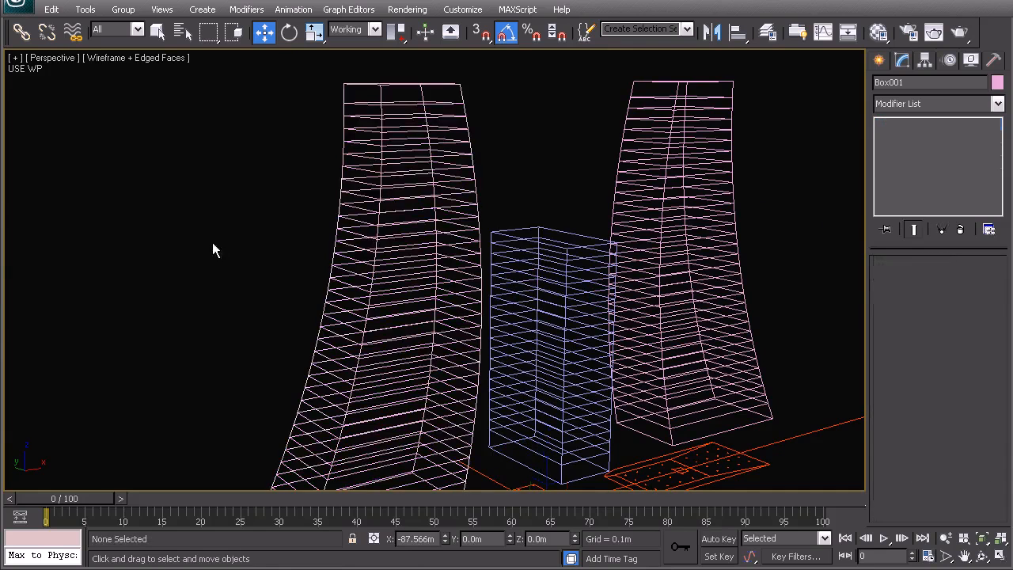
Step: Select the new floor-line shape and create a layer for it named 03_Slabs
left_click(350, 242)
left_click(768, 31)
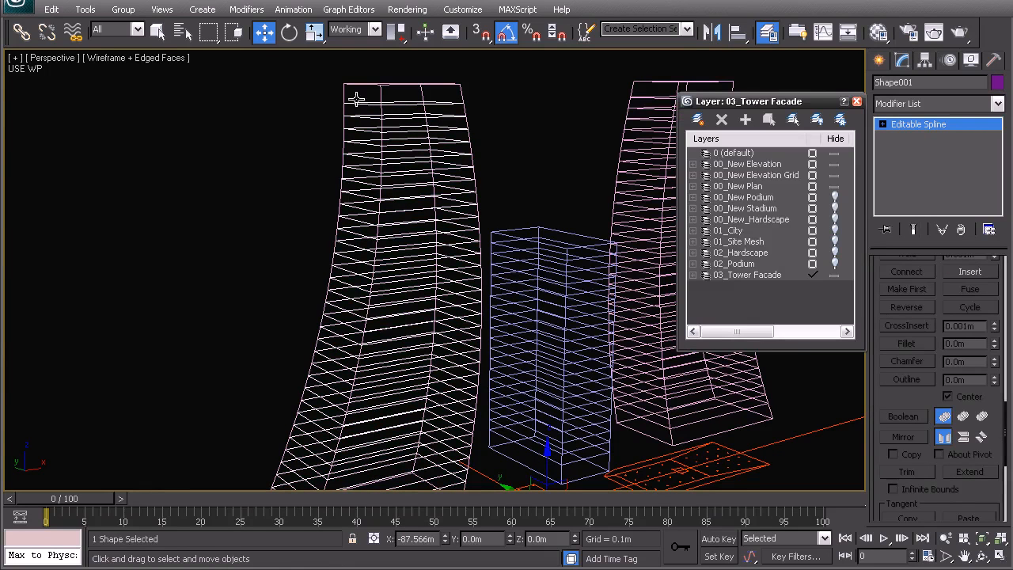
left_click(697, 118)
left_click(722, 288)
type("03_Slabs")
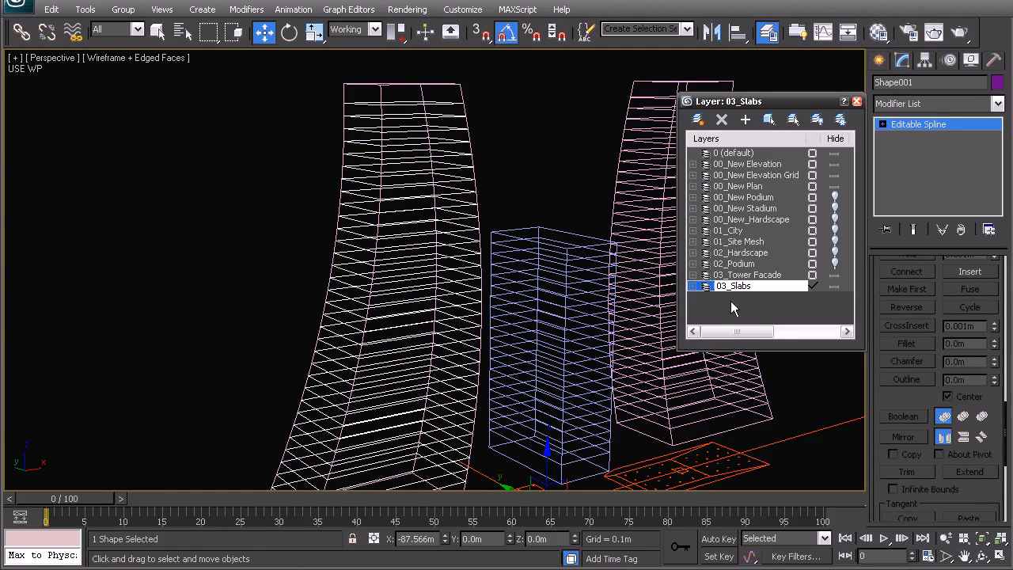
key("Return")
Step: Add another layer named 03_Balust and make 03_Tower Facade the current layer again
left_click(697, 119)
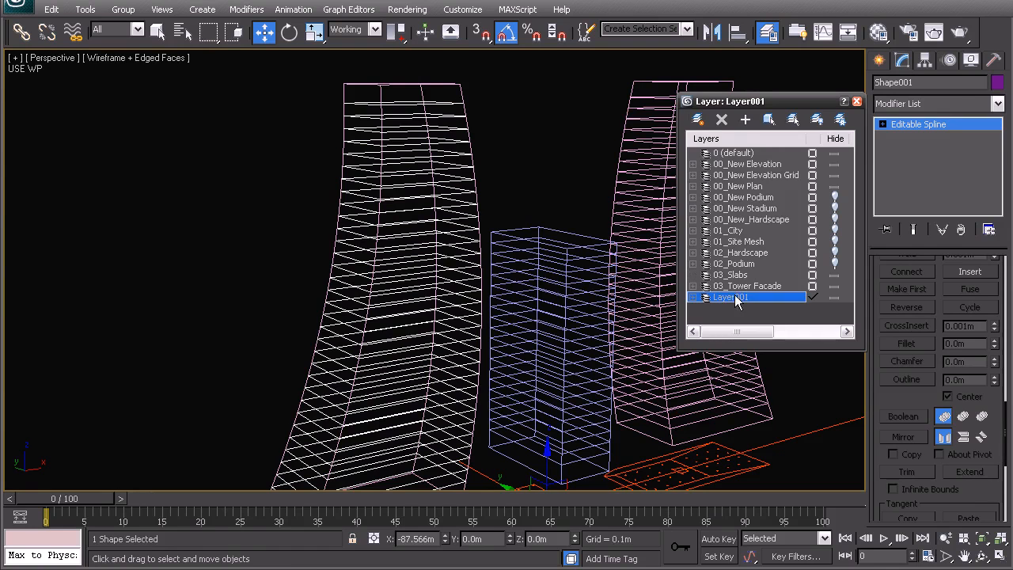
left_click(735, 299)
type("03_Balust")
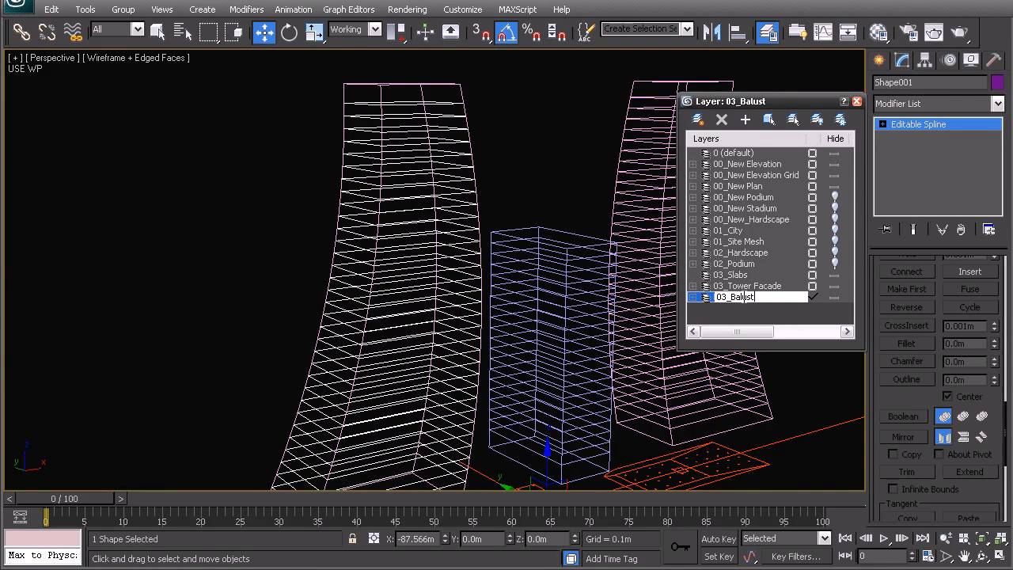
key("Return")
left_click(747, 286)
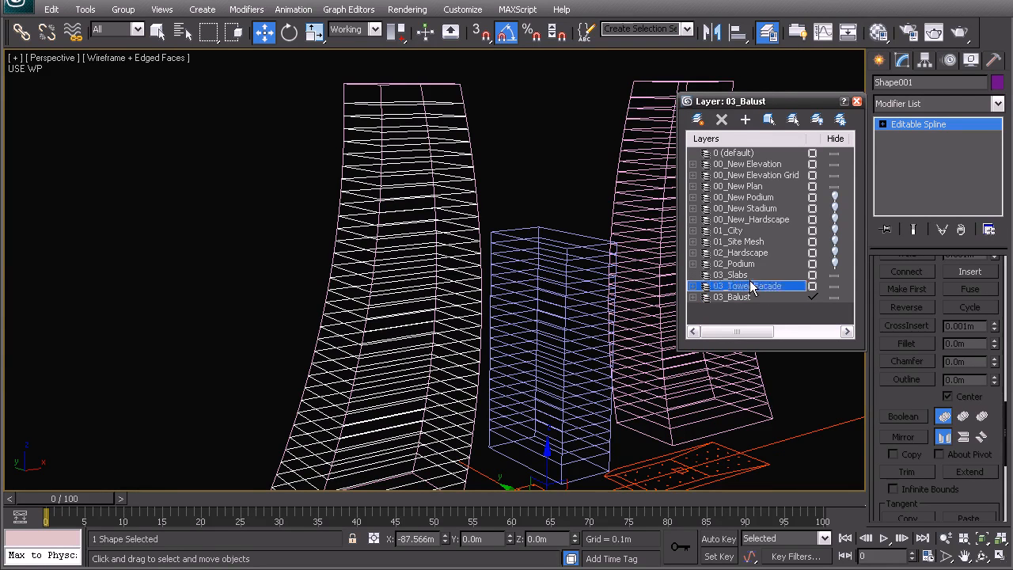
left_click(811, 286)
left_click(739, 275)
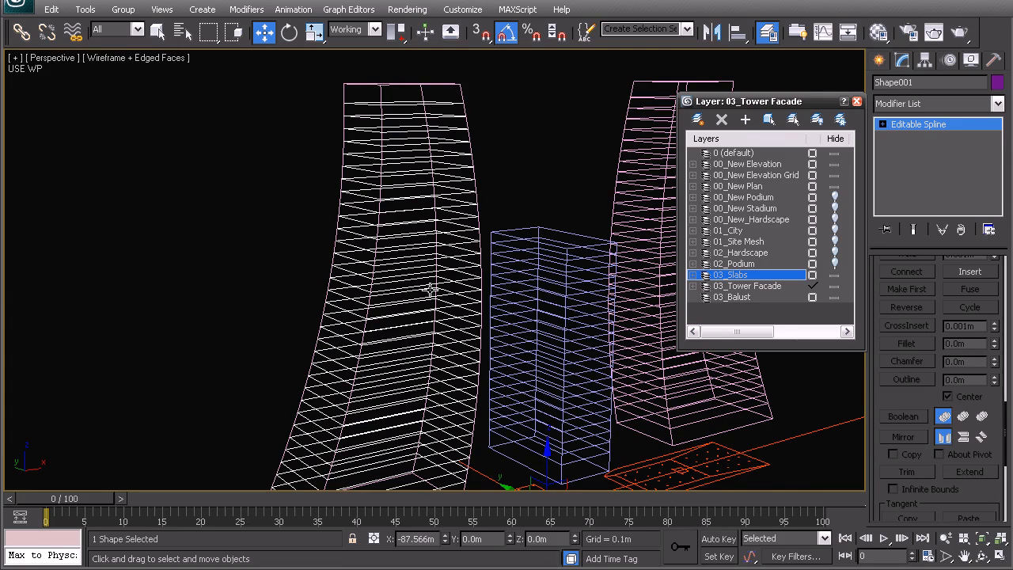
Step: Try to outline all of the floor-line shape's splines by 0.1 with centred outlining
scroll(376, 301, "up", 3)
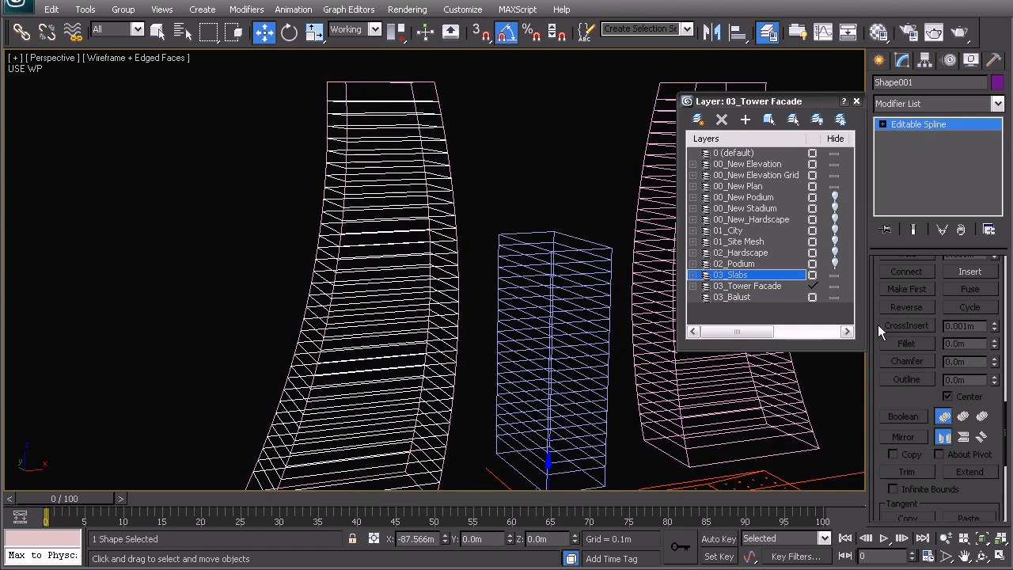
left_click(929, 106)
left_click_drag(1007, 415, 1005, 255)
left_click(958, 319)
middle_click_drag(479, 282, 416, 277, "alt")
key("ctrl+a")
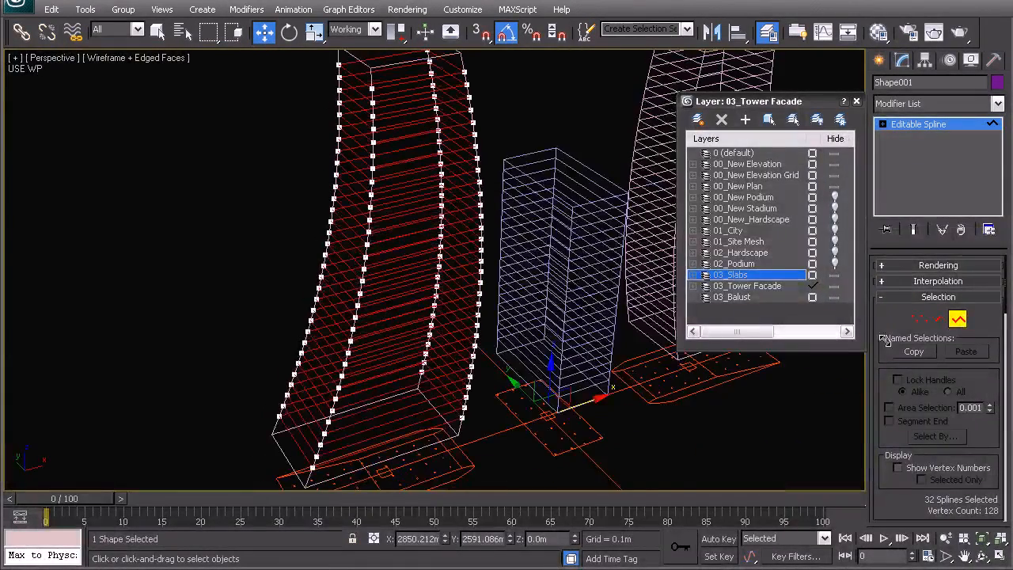
scroll(396, 304, "up", 5)
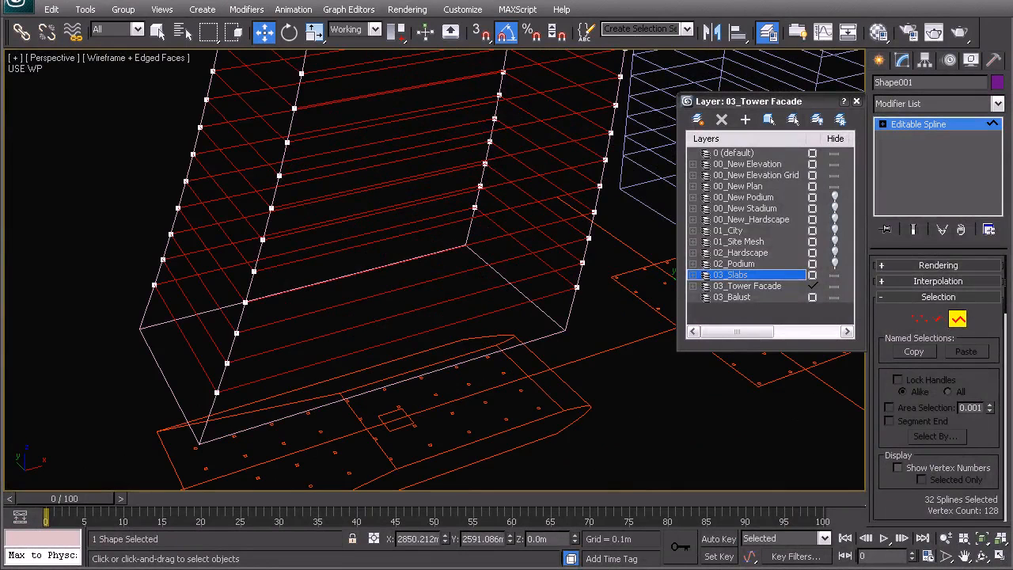
left_click_drag(1006, 299, 1008, 444)
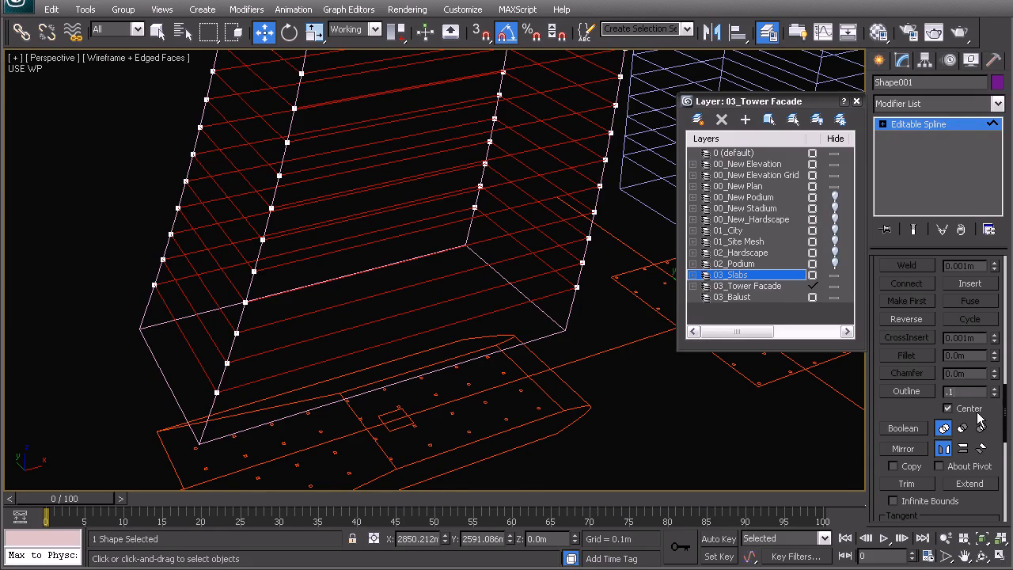
key("Return")
Step: Examine the floor splines at the tower's lower corner, zooming in close and selecting one floor's spline for comparison
middle_click_drag(117, 279, 345, 284)
scroll(245, 273, "up", 4)
scroll(338, 247, "up", 2)
middle_click_drag(307, 198, 338, 316)
scroll(271, 267, "up", 3)
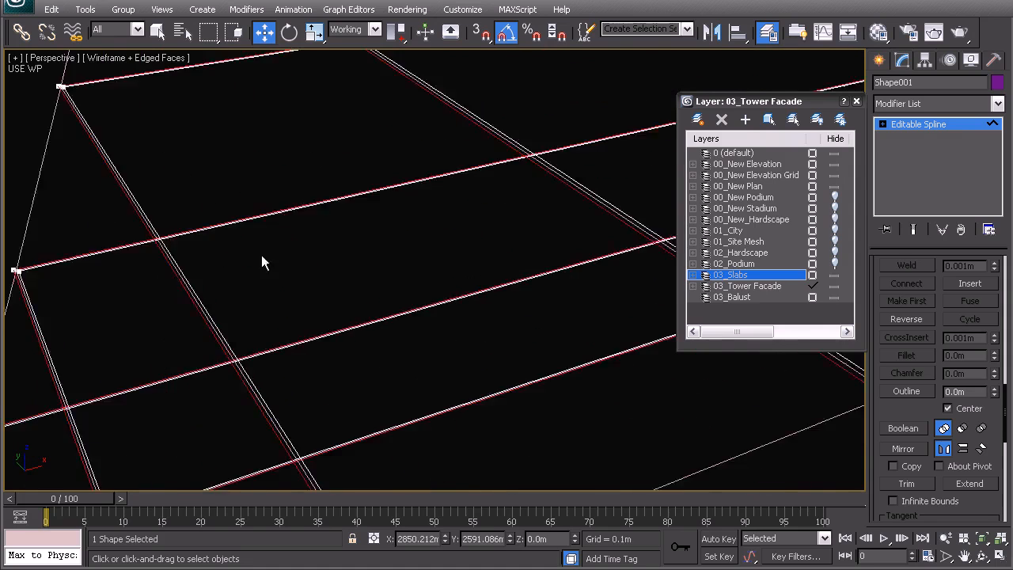
middle_click_drag(67, 340, 206, 288)
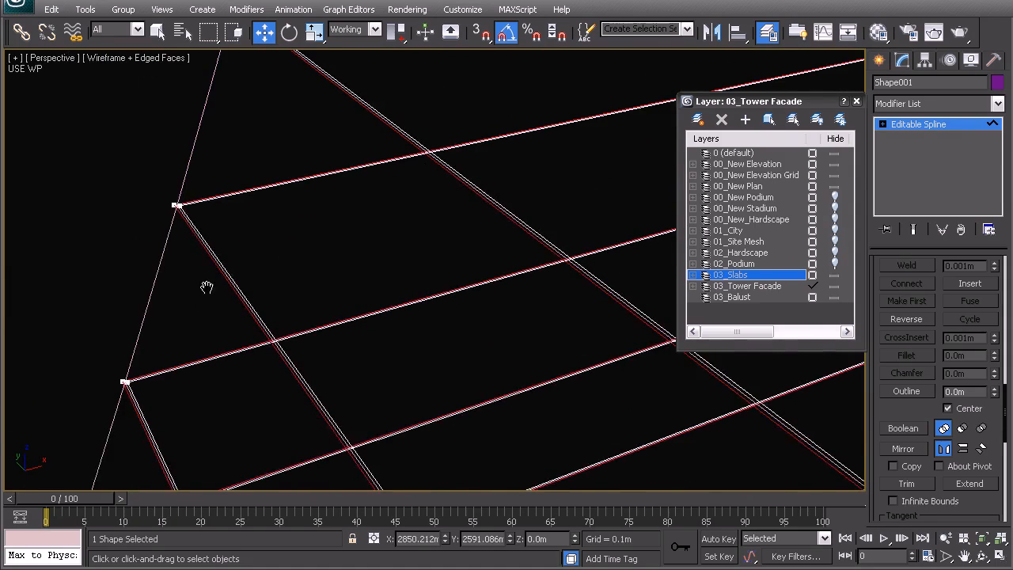
left_click(205, 206)
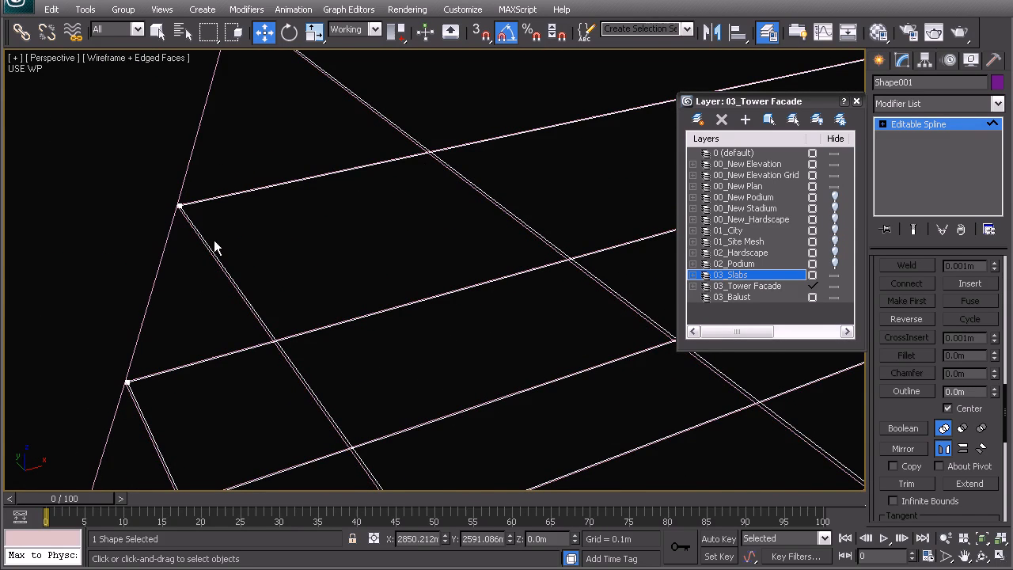
left_click(201, 231)
middle_click_drag(225, 264, 231, 249)
scroll(270, 259, "down", 3)
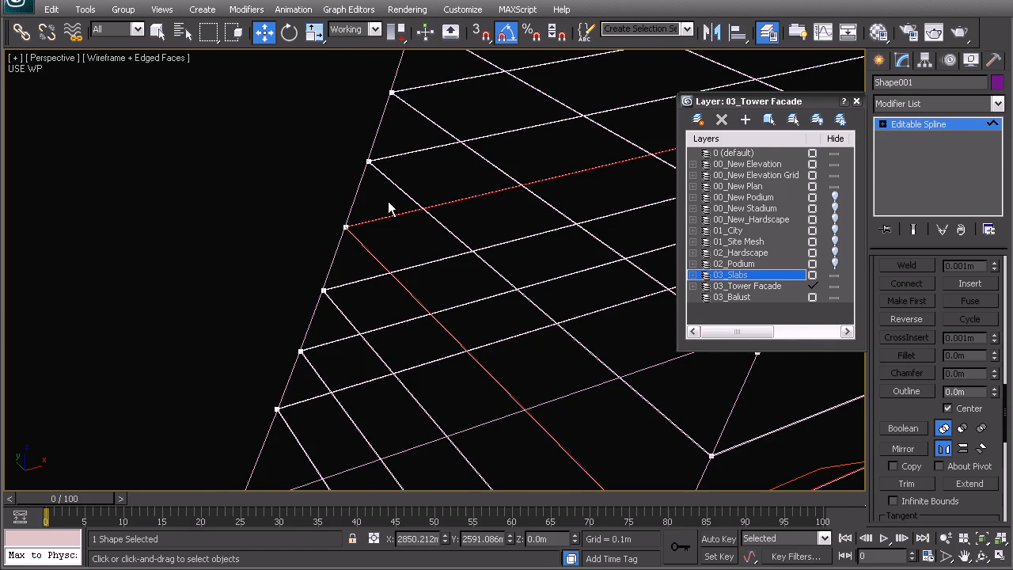
middle_click_drag(407, 258, 385, 270)
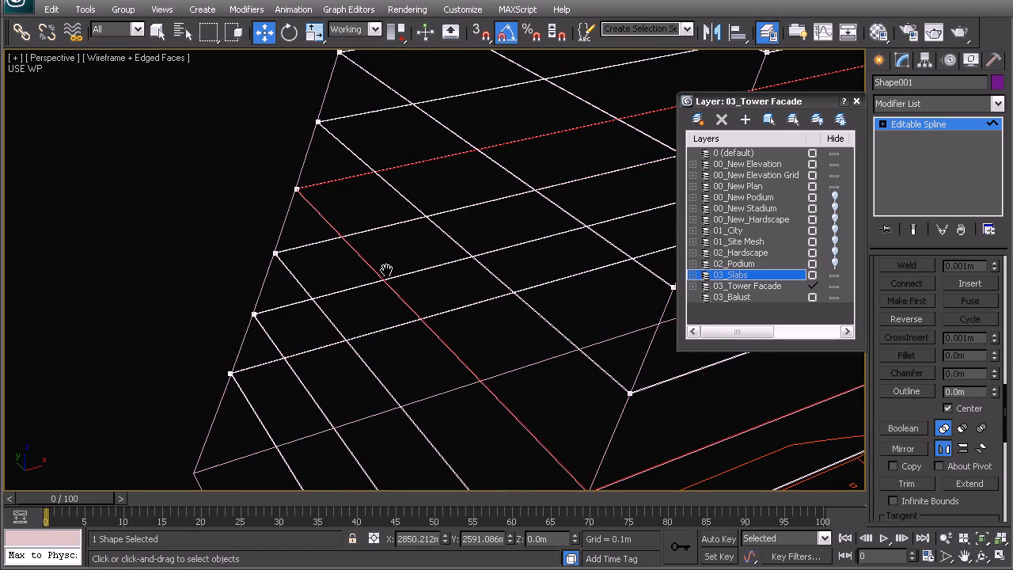
Step: Enter vertex editing on the floor-line shape and select all corner vertices along the tower's outer side, away from the middle block
left_click_drag(1005, 404, 1003, 317)
left_click(918, 318)
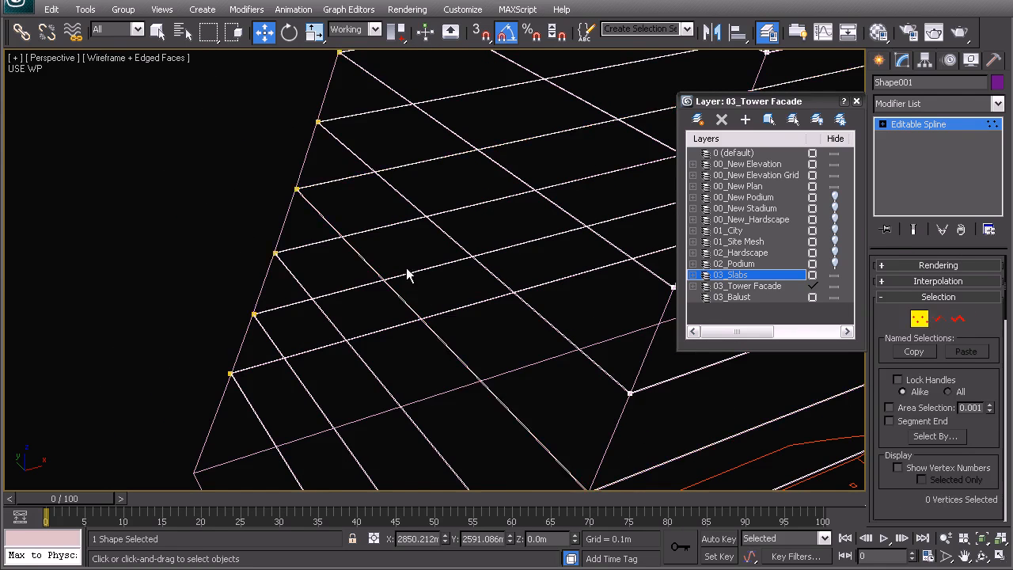
middle_click_drag(427, 231, 390, 215, "alt")
scroll(434, 274, "down", 4)
middle_click_drag(511, 349, 419, 305, "alt")
left_click_drag(247, 148, 351, 305)
scroll(364, 294, "down", 5)
middle_click_drag(411, 214, 402, 345)
left_click_drag(285, 272, 388, 399, "ctrl")
left_click_drag(338, 246, 398, 322, "ctrl")
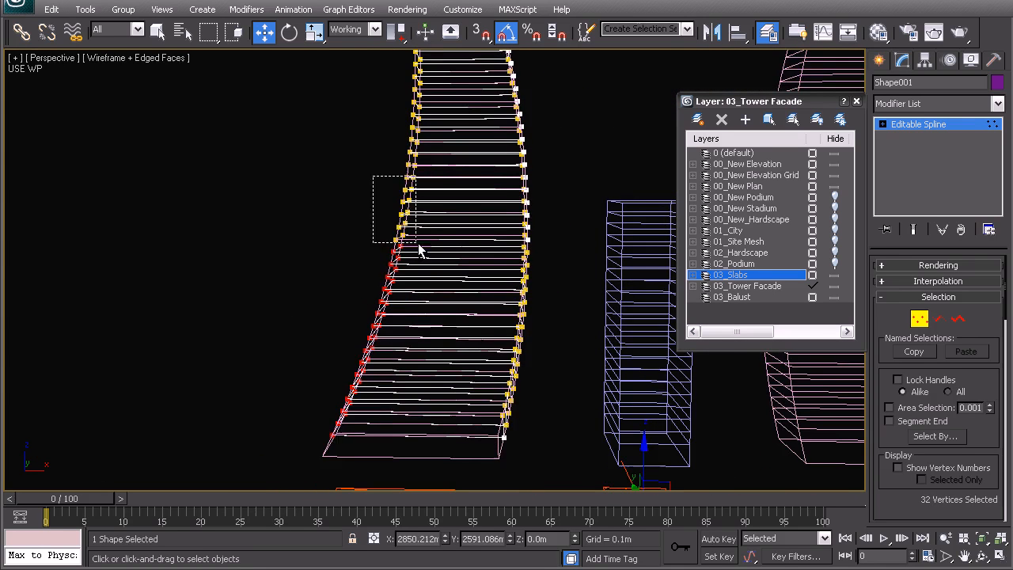
middle_click_drag(441, 237, 440, 296)
left_click_drag(357, 118, 441, 349, "ctrl")
middle_click_drag(424, 356, 345, 361)
Step: In the front view, deselect the outer-side vertices of the floors below the lowest projecting balcony in the elevation drawing
key("f")
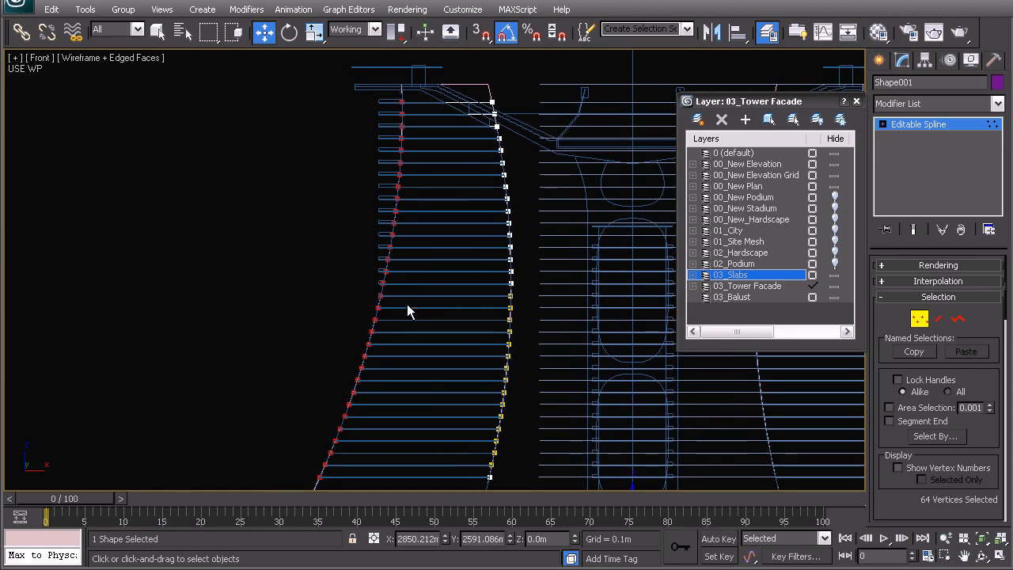
middle_click_drag(370, 307, 389, 238)
left_click_drag(305, 222, 377, 269)
left_click_drag(387, 418, 307, 248, "alt")
scroll(406, 235, "up", 3)
middle_click_drag(408, 236, 449, 327)
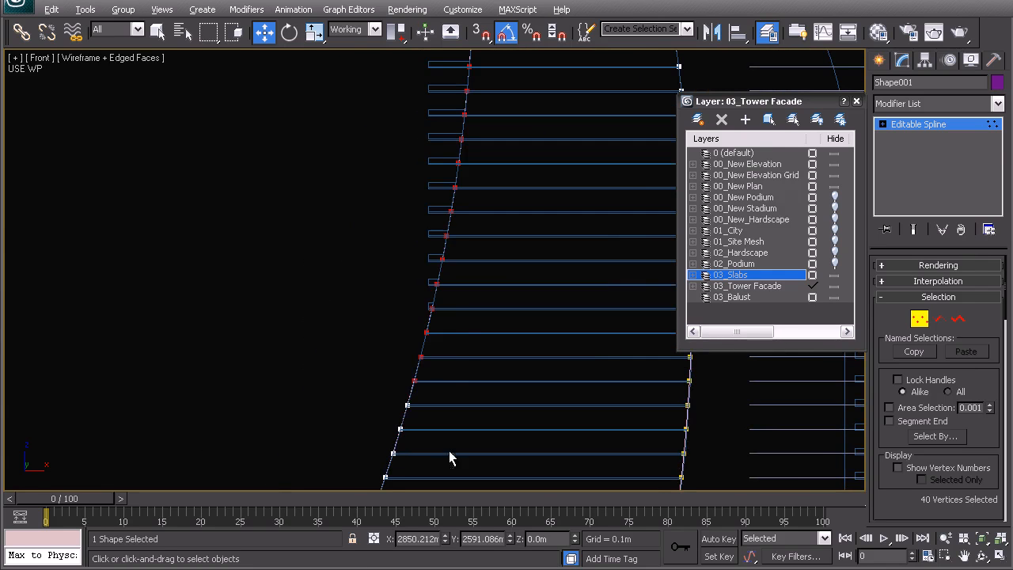
scroll(388, 348, "up", 5)
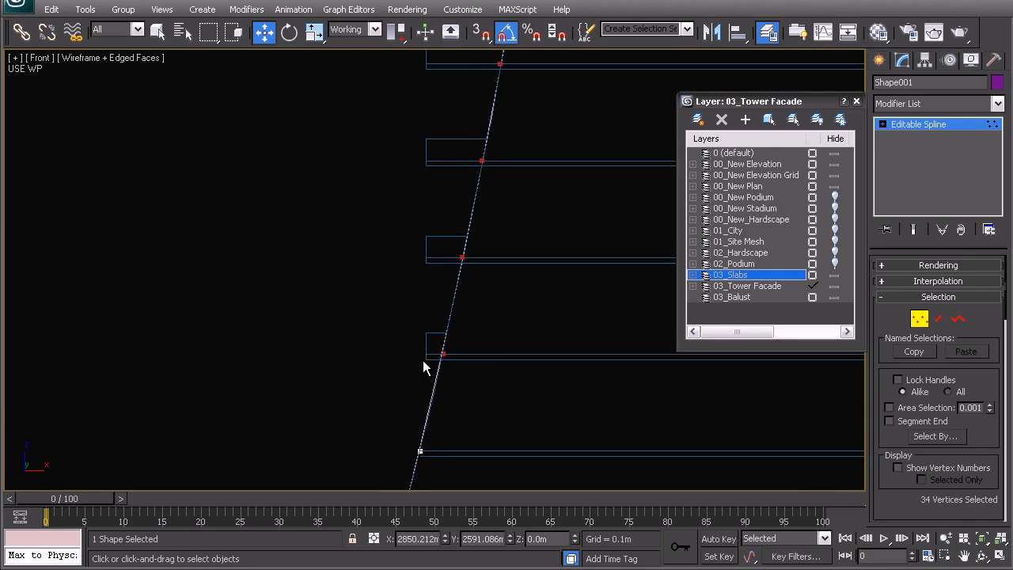
scroll(399, 317, "down", 5)
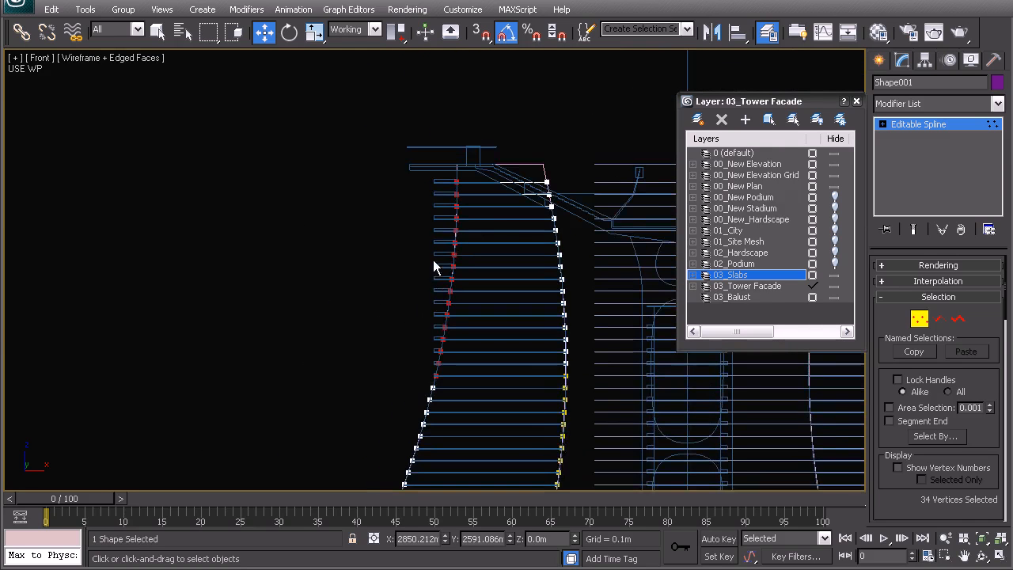
Step: Turn off the working pivot for the floor-line shape and return to vertex editing
middle_click_drag(463, 317, 442, 274)
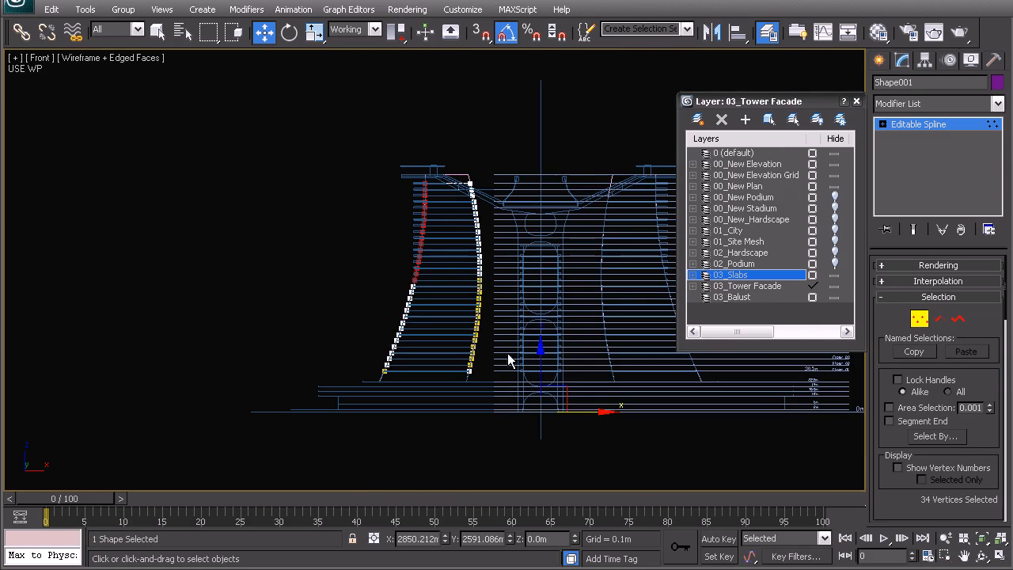
left_click(924, 60)
left_click(919, 399)
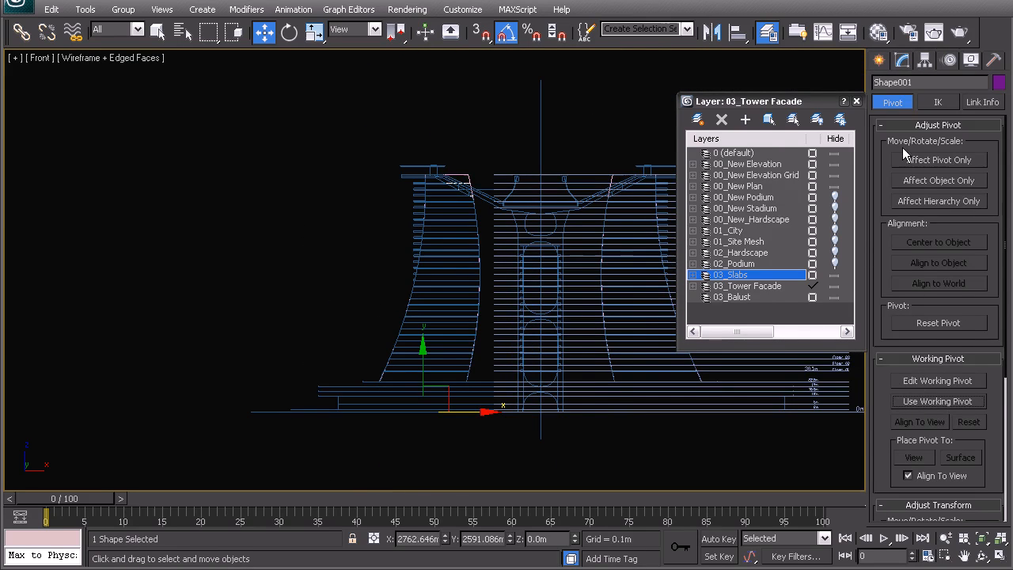
left_click(900, 61)
scroll(295, 250, "up", 6)
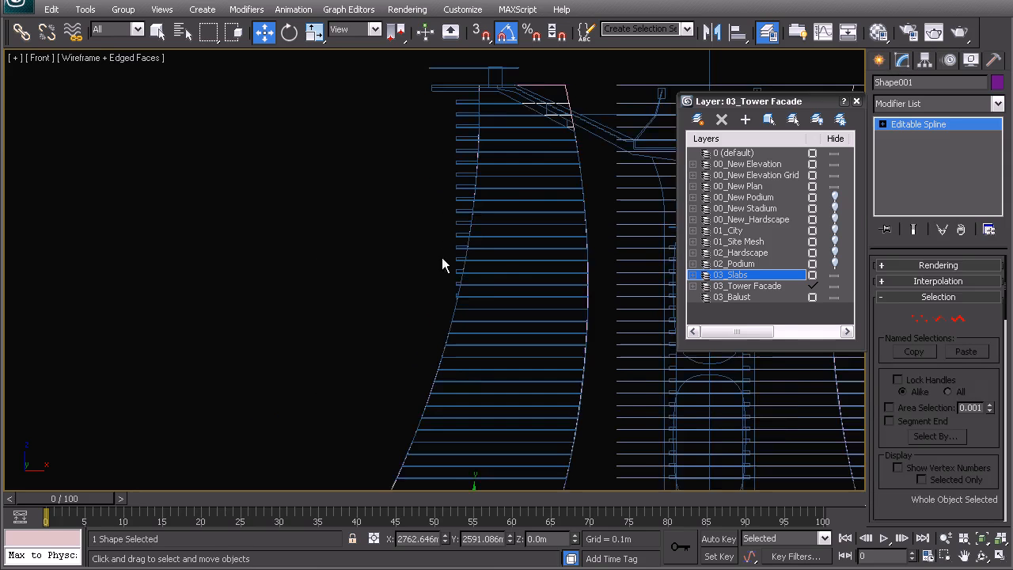
scroll(398, 83, "up", 6)
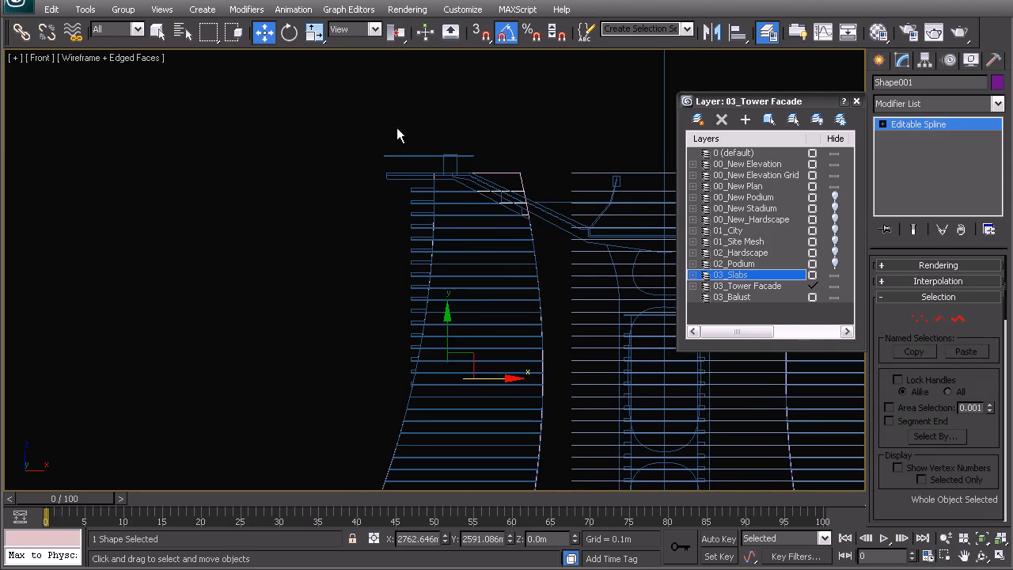
left_click(918, 319)
Step: Flatten the selected upper-floor outer vertices along X by scaling, so they line up vertically in the front view
scroll(497, 301, "down", 5)
scroll(455, 225, "up", 4)
middle_click_drag(444, 204, 446, 247)
left_click_drag(476, 232, 403, 245)
mouse_move(391, 259)
middle_mouse_down()
mouse_move(393, 235)
mouse_move(390, 250)
middle_mouse_up()
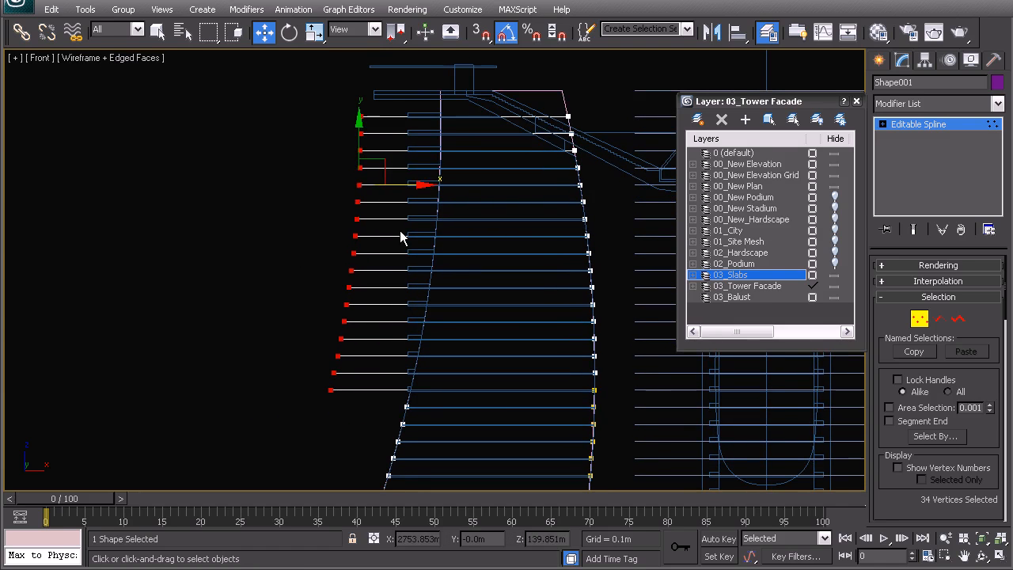
key("r")
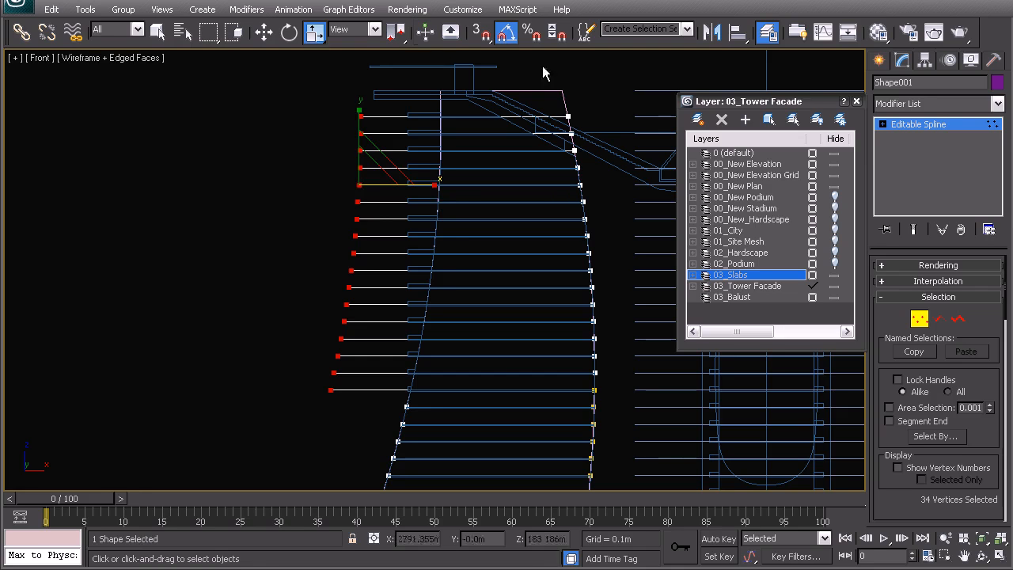
left_click_drag(397, 36, 397, 81)
left_click_drag(428, 251, 346, 251)
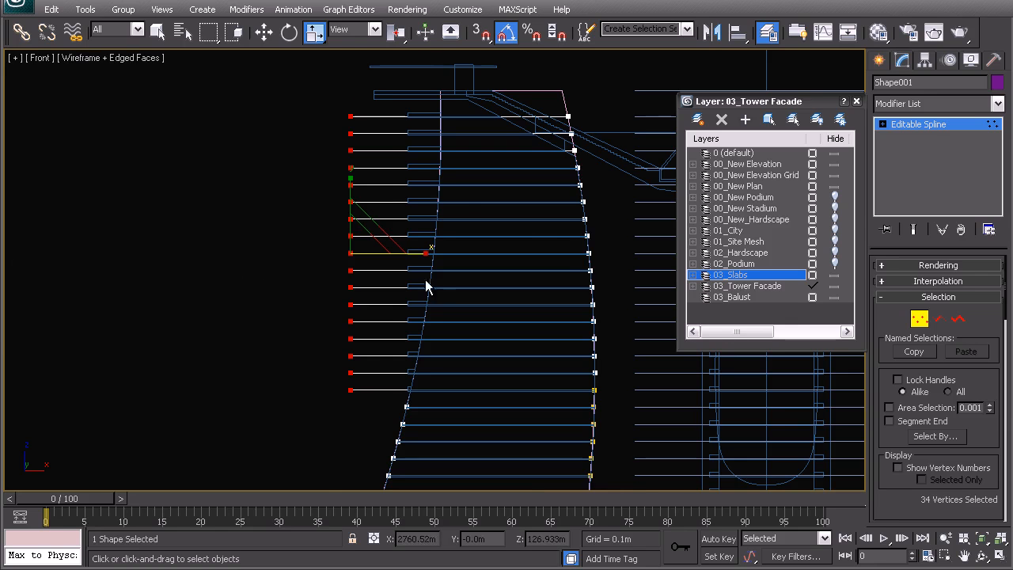
Step: Move the aligned upper-floor vertices horizontally to the outer ends of the balcony slabs in the elevation drawing
mouse_move(461, 197)
middle_mouse_down()
mouse_move(420, 197)
mouse_move(428, 246)
middle_mouse_up()
key("w")
scroll(390, 266, "up", 8)
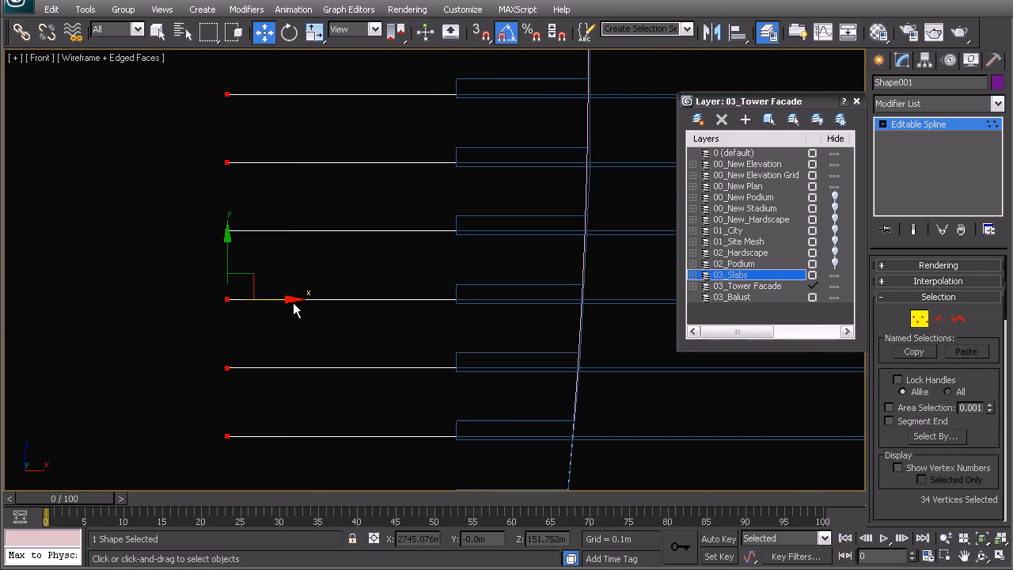
left_click_drag(282, 298, 500, 339)
scroll(454, 309, "down", 12)
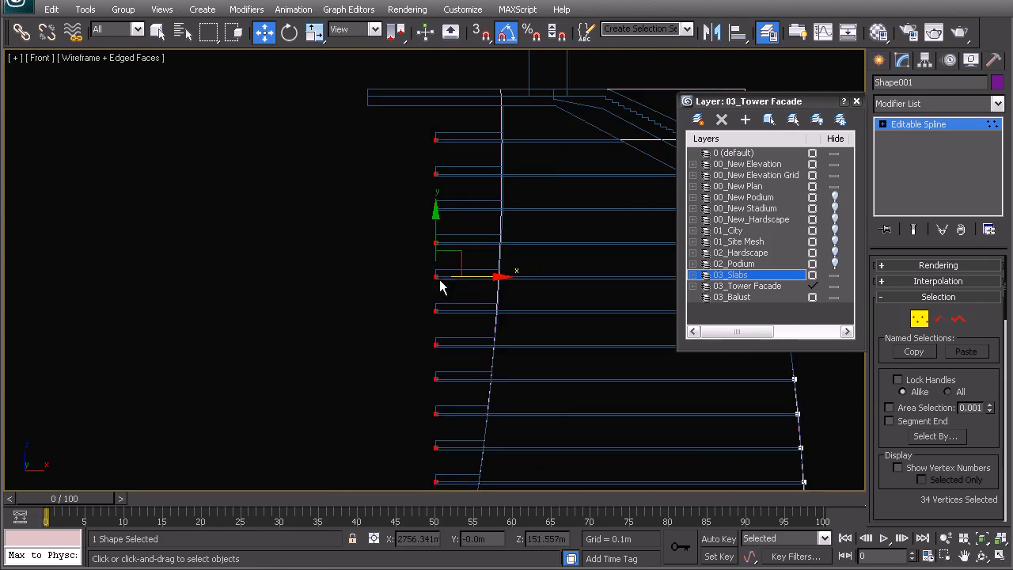
Step: Switch to the perspective view and leave vertex editing on the floor-line shape
middle_click_drag(403, 393, 421, 191)
key("p")
key("z")
middle_click_drag(420, 319, 459, 326, "alt")
right_click(459, 326)
left_click(426, 294)
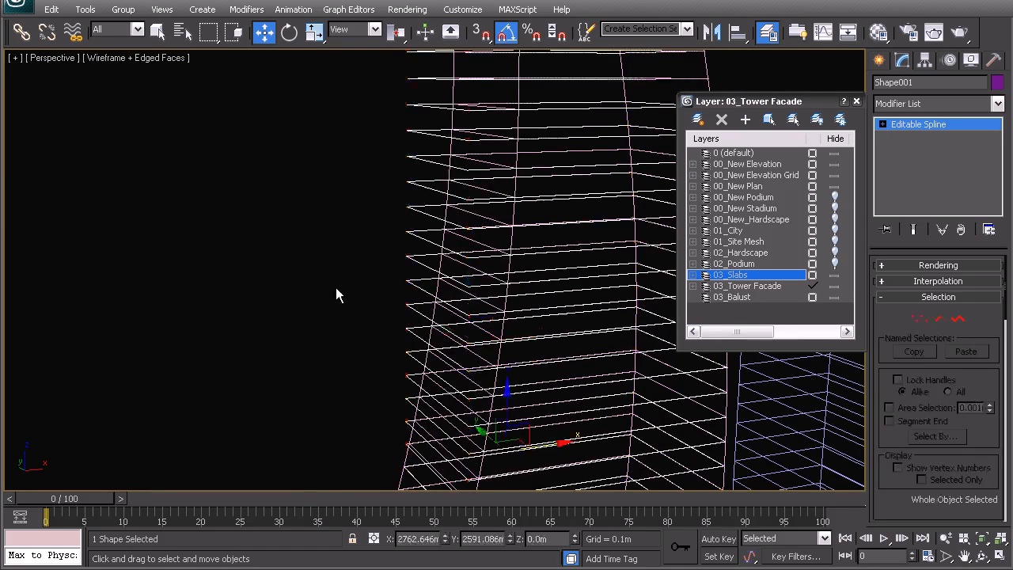
left_click(372, 290)
left_click(409, 281)
Step: Apply an Extrude modifier to the floor-line shape with an amount of -0.25 m
left_click(997, 104)
type("ex")
key("Return")
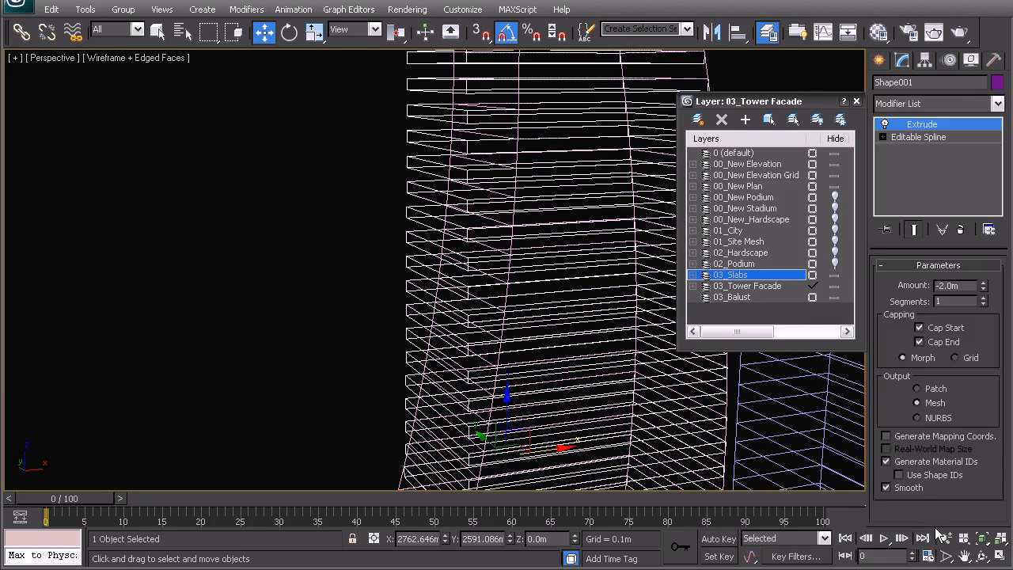
left_click(931, 286)
type("-.25")
key("Return")
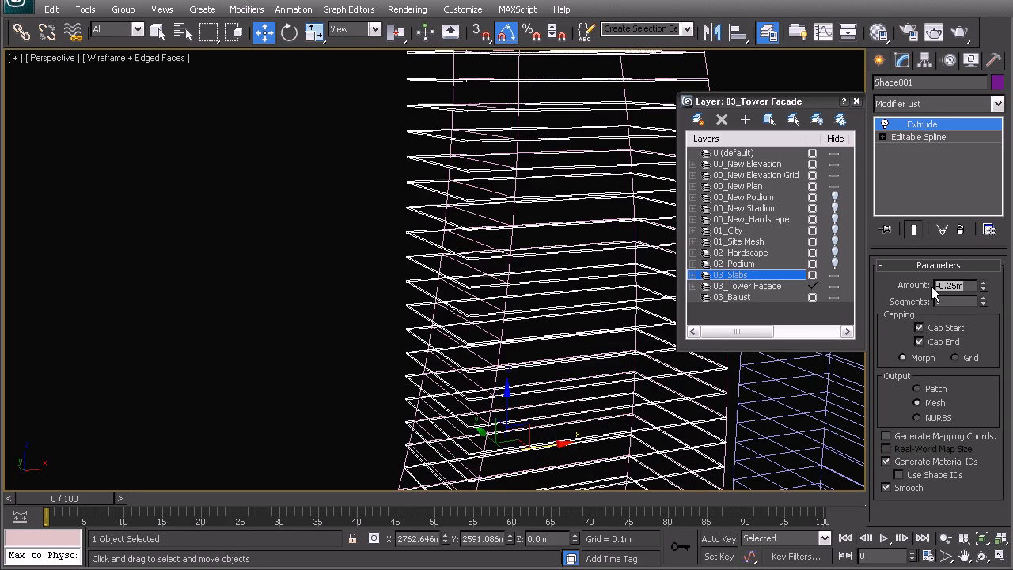
Step: Display the perspective view shaded and isolate the extruded floor shape to inspect its slabs
middle_click_drag(485, 257, 472, 355, "alt")
key("F3")
mouse_move(463, 286)
middle_mouse_down("alt")
mouse_move(367, 302)
mouse_move(458, 194)
middle_mouse_up("alt")
middle_click_drag(454, 275, 371, 305, "alt")
scroll(360, 285, "up", 3)
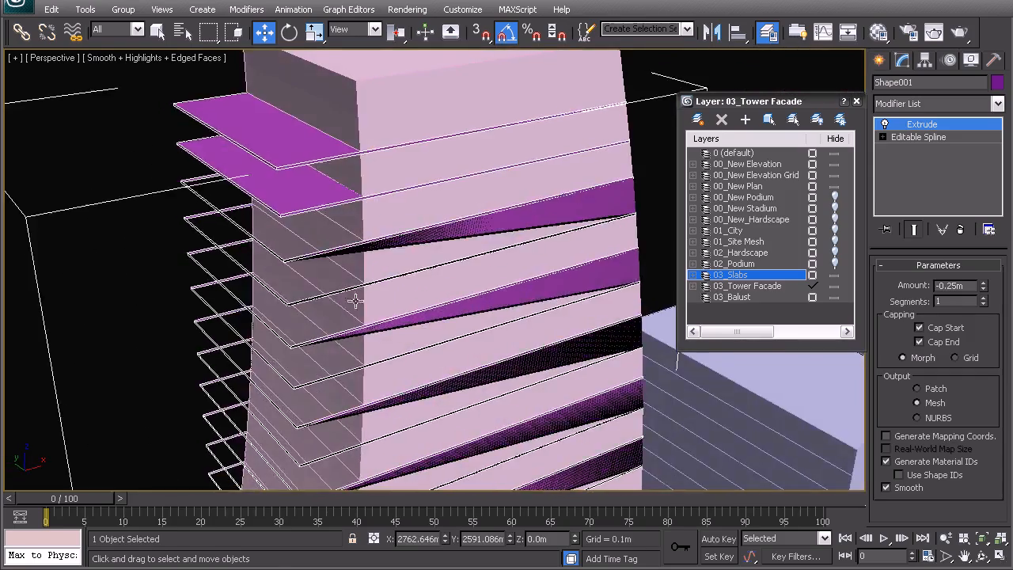
right_click(427, 237)
left_click(486, 125)
middle_click_drag(493, 301, 487, 286, "alt")
scroll(485, 284, "up", 4)
middle_click_drag(466, 212, 438, 276)
middle_click_drag(364, 185, 386, 273)
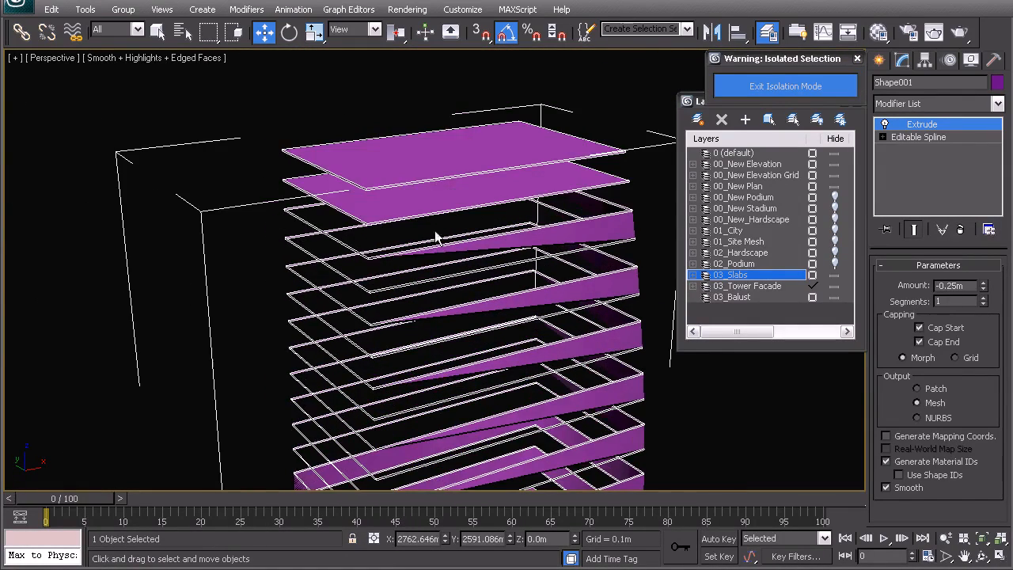
Step: Turn off the Extrude modifier to check the bare splines and delete it from the shape
left_click(885, 125)
middle_click_drag(593, 220, 557, 192)
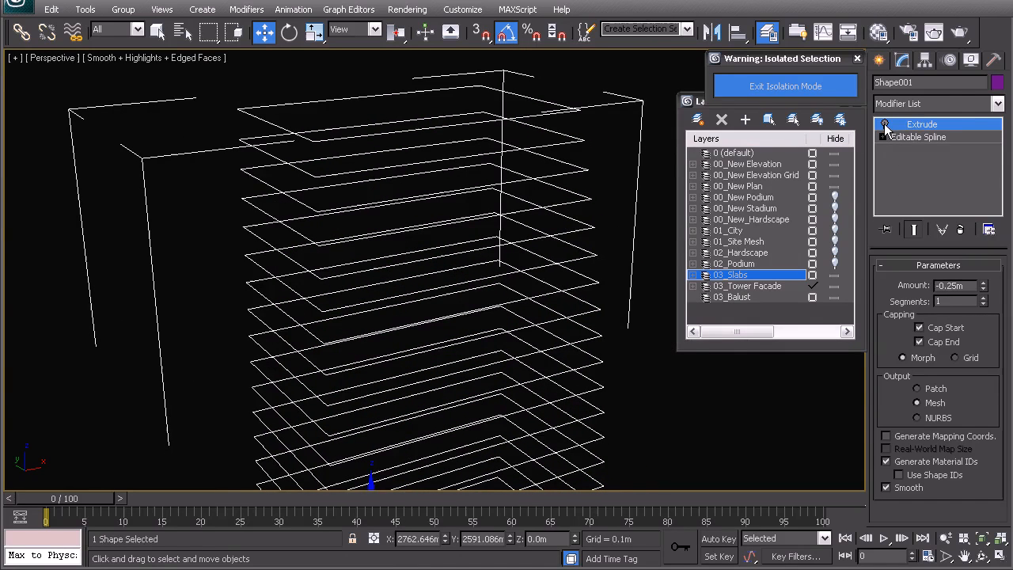
right_click(914, 127)
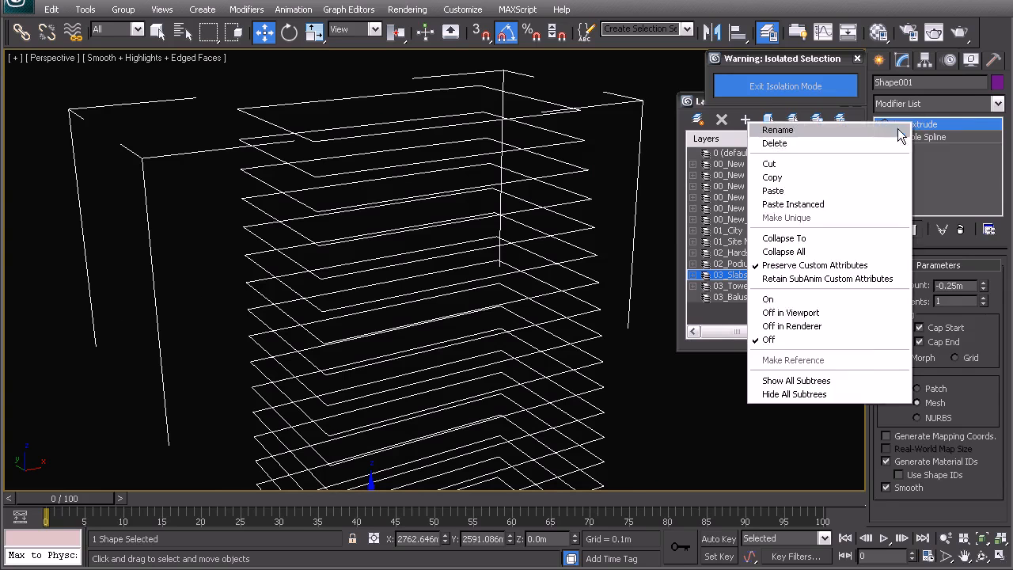
left_click(877, 140)
Step: Try an Edit Poly modifier directly on the floor-line shape, inspect the surfaces and undo it
left_click(929, 104)
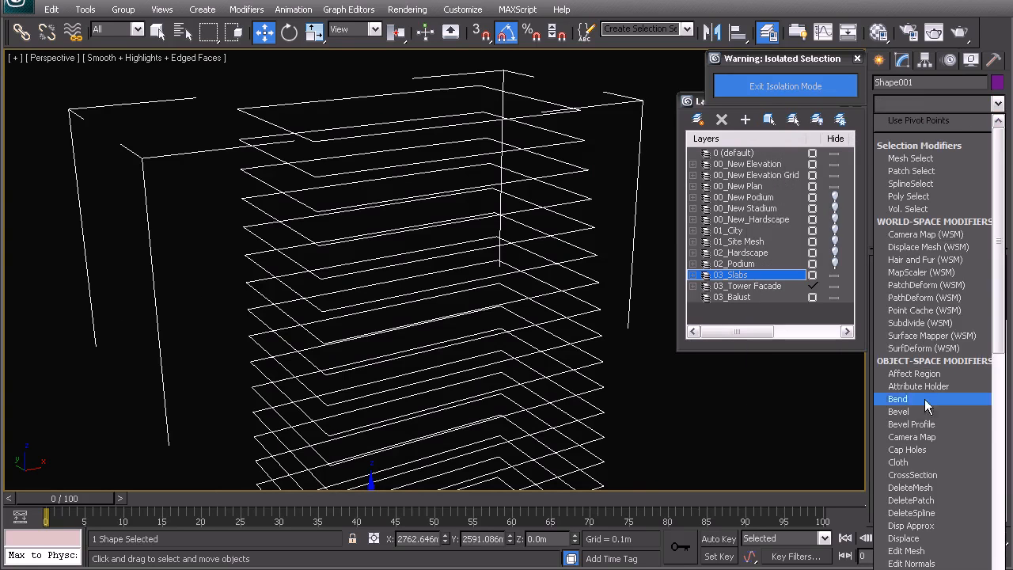
scroll(904, 161, "down", 11)
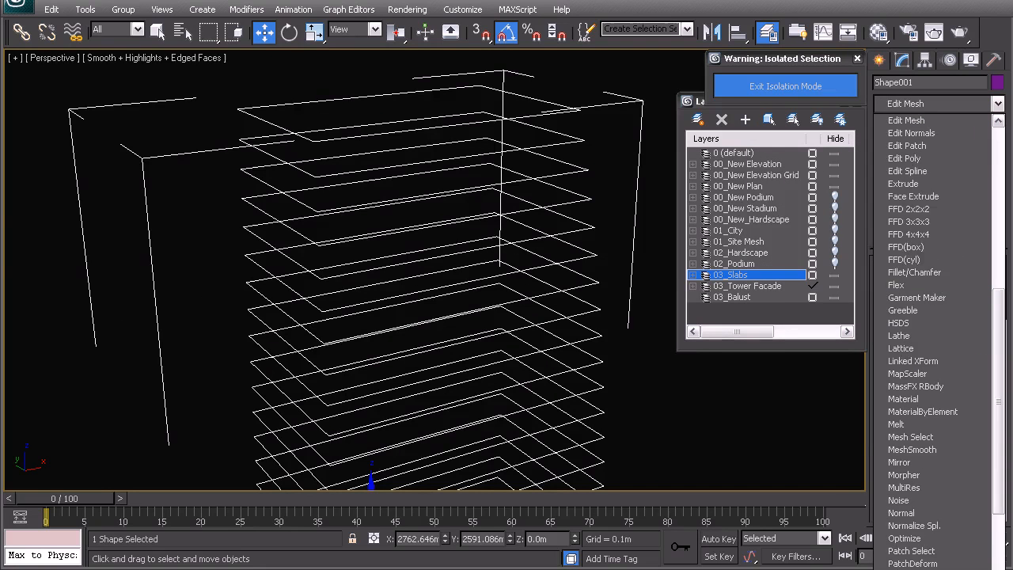
left_click(904, 159)
middle_click_drag(465, 272, 472, 215)
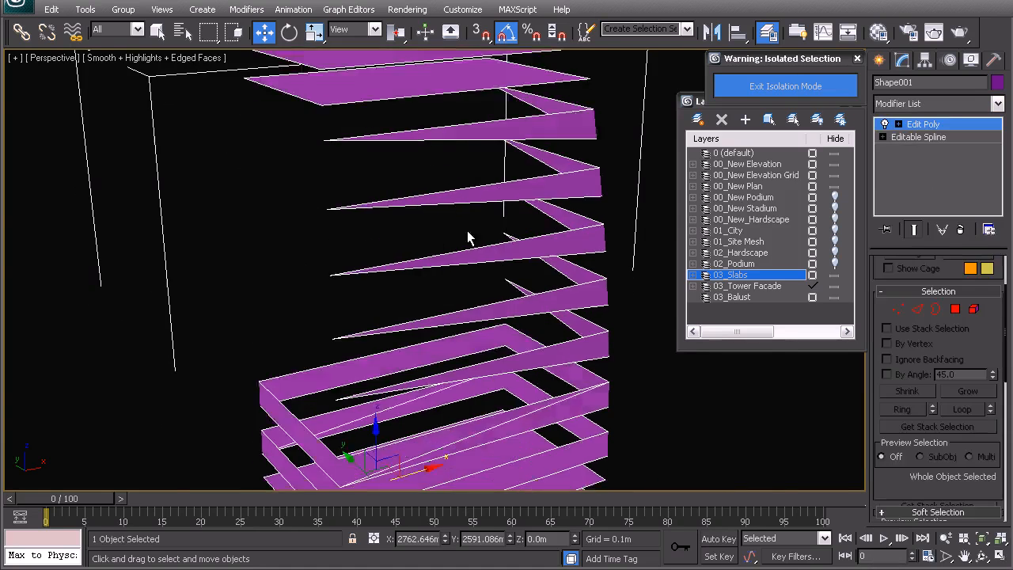
key("ctrl+z")
Step: Examine the isolated floor-line splines around the tower's upper floors from several angles
middle_click_drag(470, 356, 677, 213, "alt")
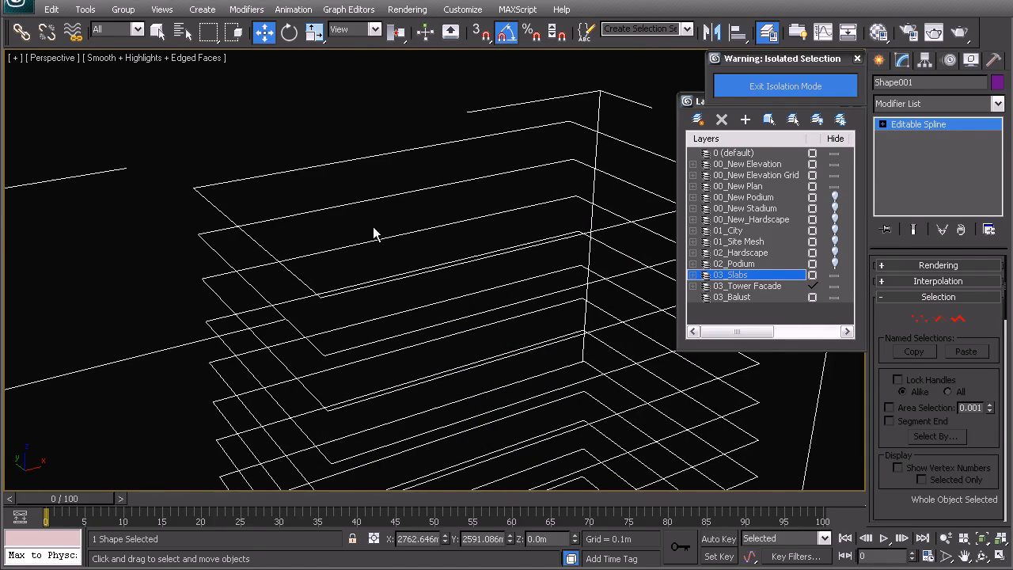
middle_click_drag(378, 309, 361, 244)
scroll(363, 248, "down", 4)
middle_click_drag(367, 297, 452, 368, "alt")
middle_click_drag(452, 368, 438, 263)
middle_click_drag(504, 410, 528, 397)
middle_click_drag(468, 210, 510, 259)
middle_click_drag(440, 167, 355, 290)
middle_click_drag(400, 242, 394, 339)
scroll(367, 285, "up", 5)
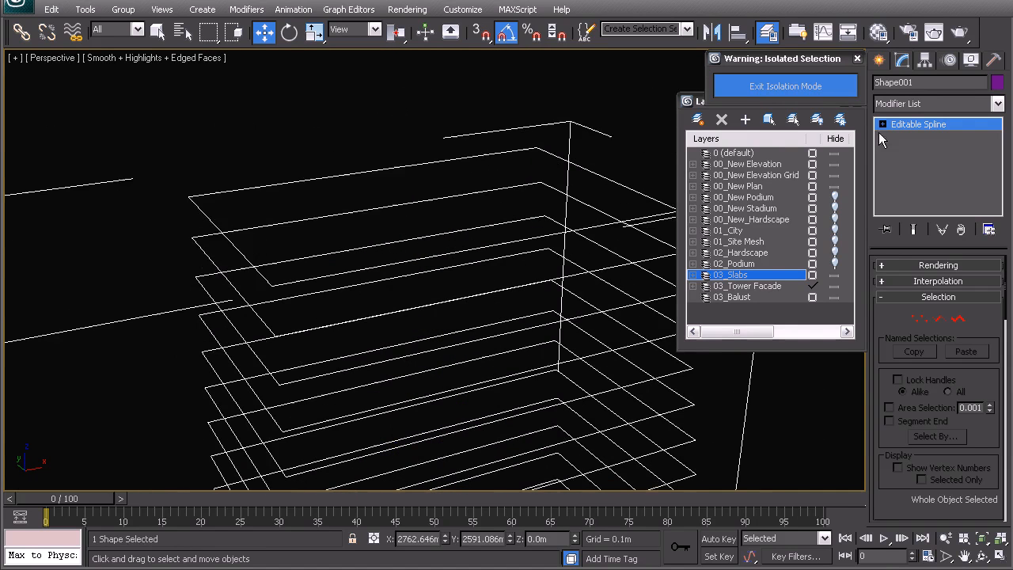
Step: Try a Shell modifier on the floor-line shape, inspect the surfaces and delete the modifier
left_click(930, 104)
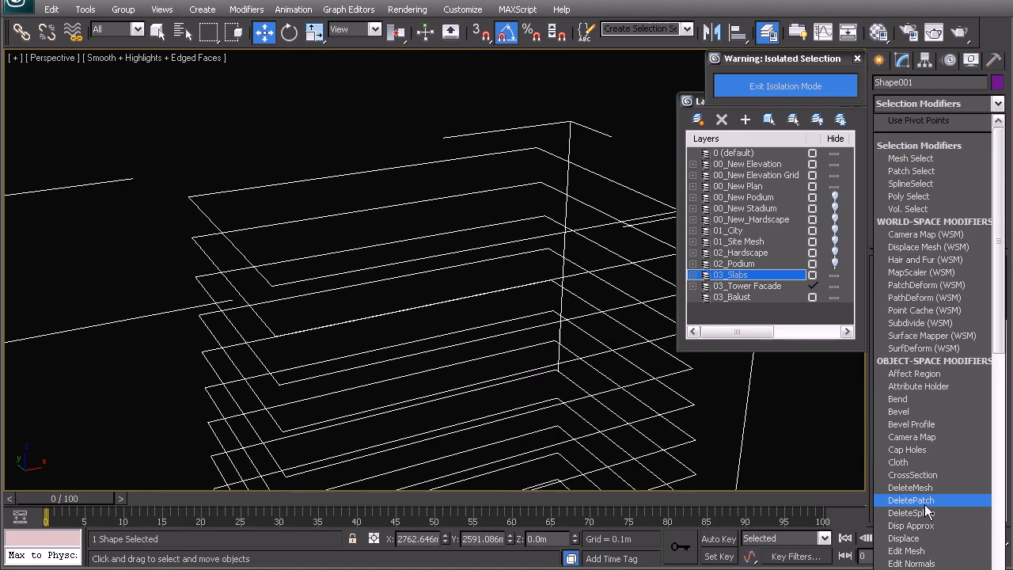
type("sh")
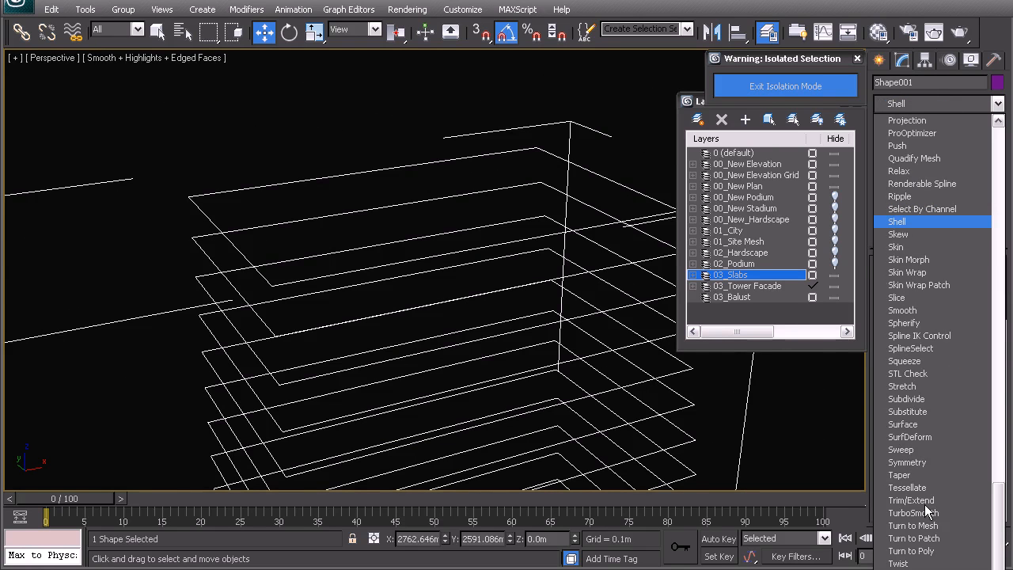
key("Return")
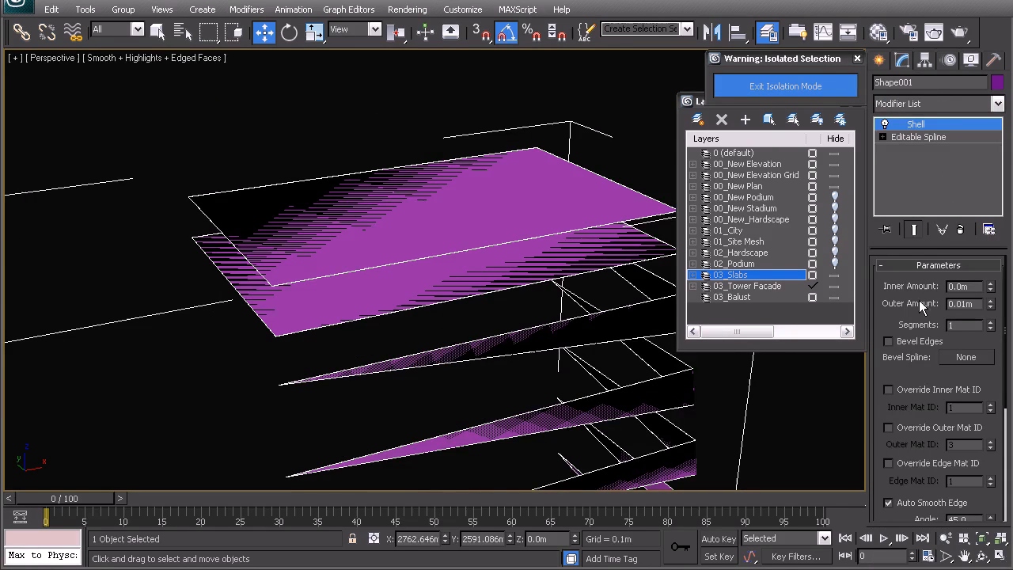
scroll(554, 198, "down", 4)
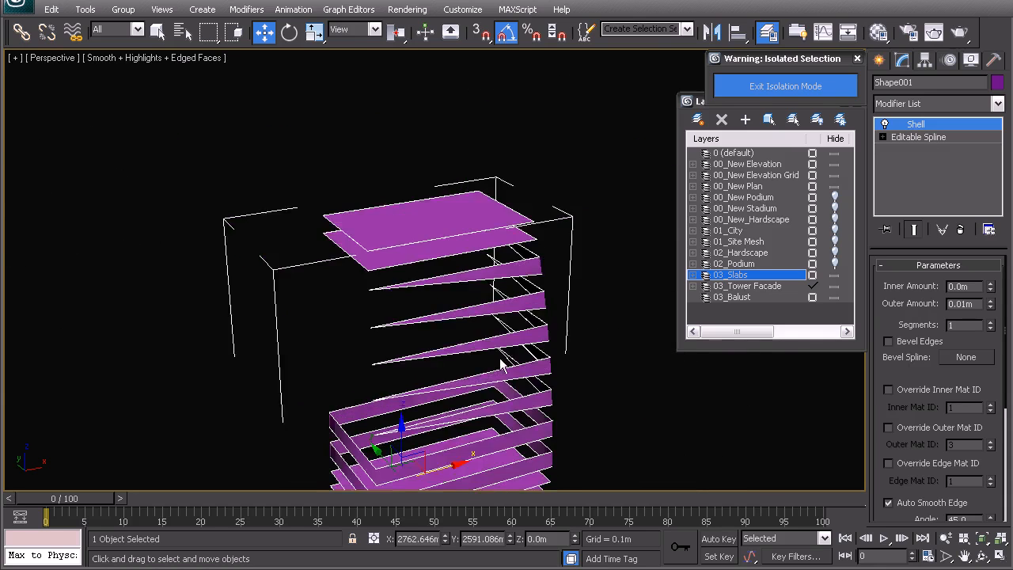
scroll(495, 292, "up", 4)
middle_click_drag(494, 292, 475, 346)
middle_click_drag(438, 394, 434, 259)
middle_click_drag(465, 111, 463, 284)
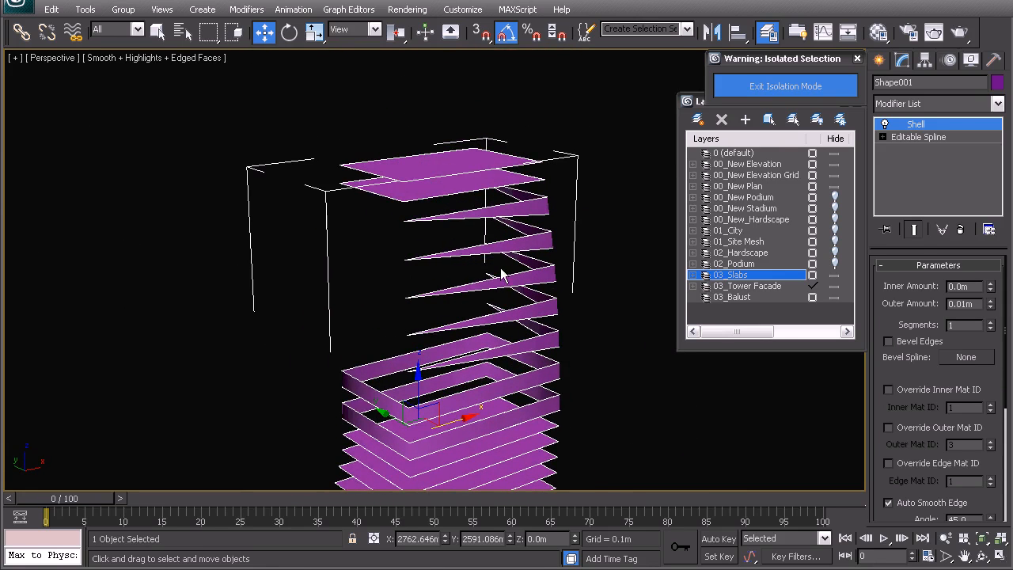
right_click(934, 124)
left_click(902, 140)
left_click(956, 318)
middle_click_drag(484, 273, 484, 309)
scroll(455, 301, "up", 4)
right_click(432, 258)
left_click(407, 242)
middle_click_drag(476, 180, 434, 235)
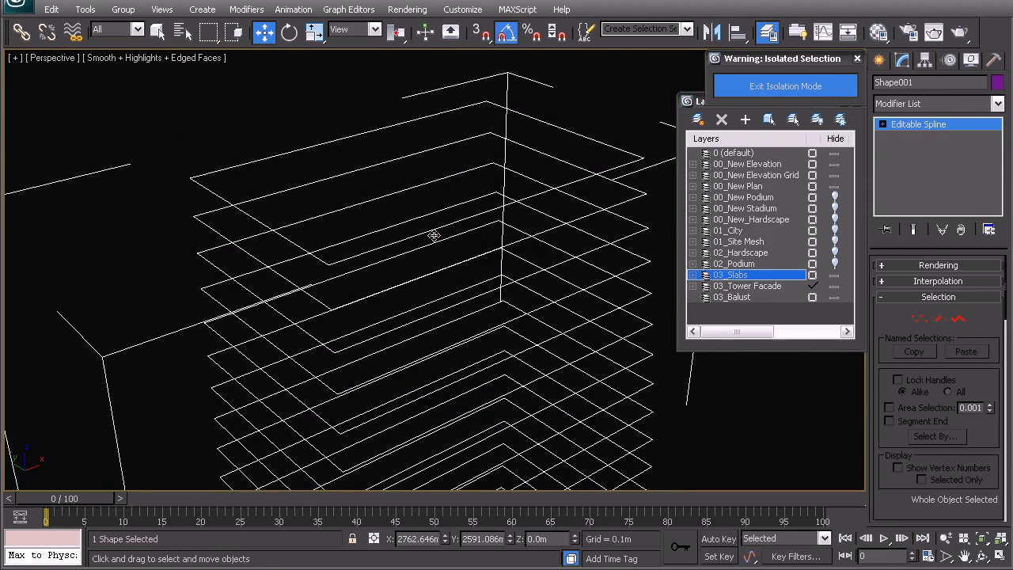
Step: Apply an Extrude modifier of -0.25 m to the floor-line shape and turn off its start and end caps
left_click(934, 104)
type("ex")
key("Return")
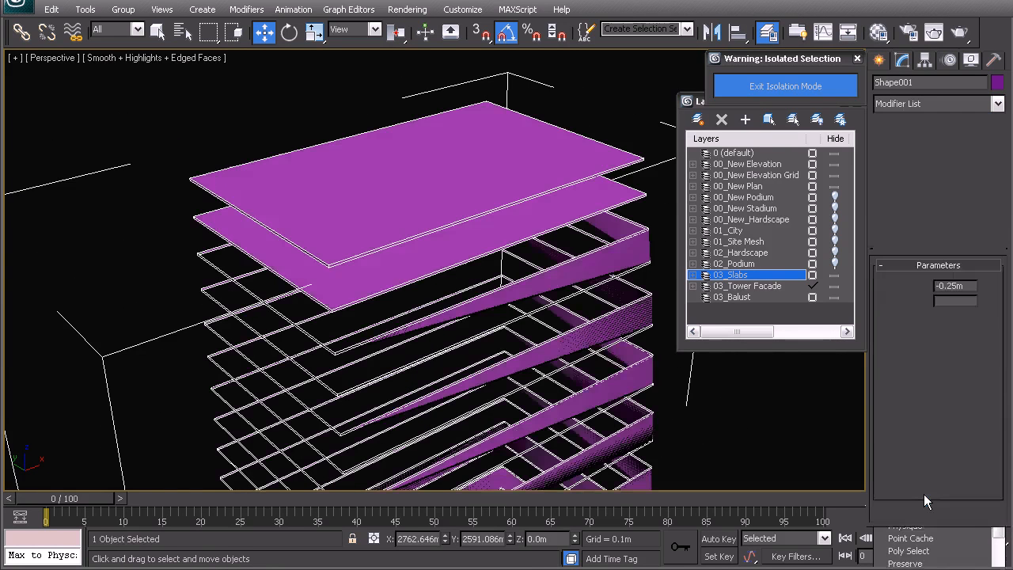
left_click(928, 345)
left_click(929, 329)
middle_click_drag(577, 364, 554, 304)
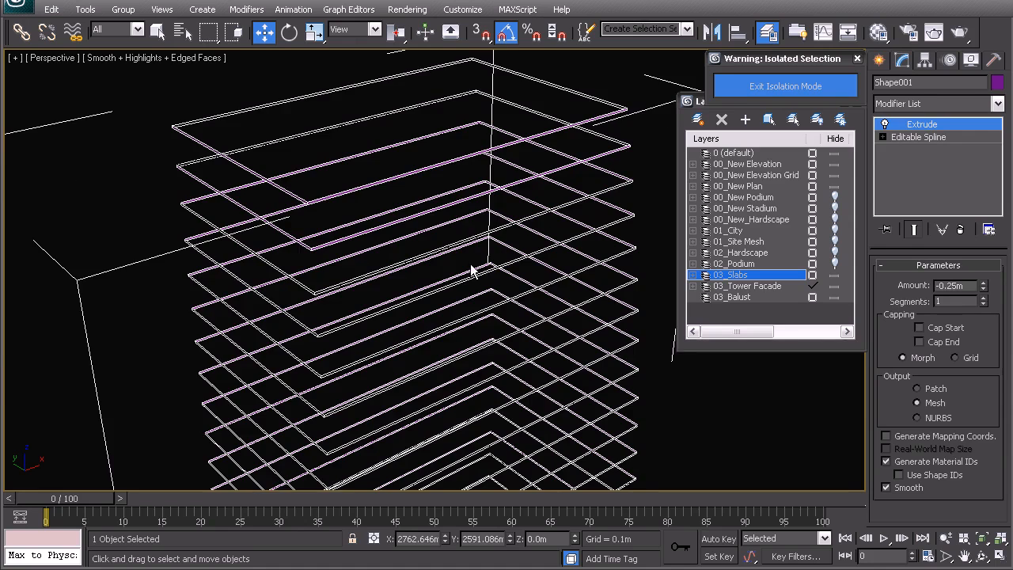
Step: Add an Edit Poly modifier above the Extrude and select all open borders of the floor slabs
scroll(409, 282, "down", 4)
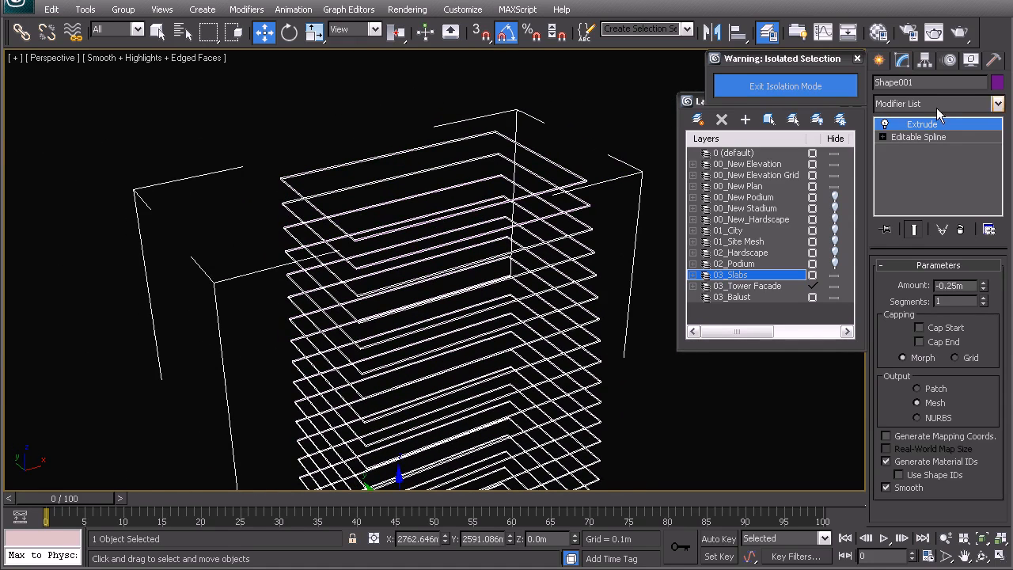
left_click(933, 107)
key("e")
left_click(910, 159)
left_click(935, 310)
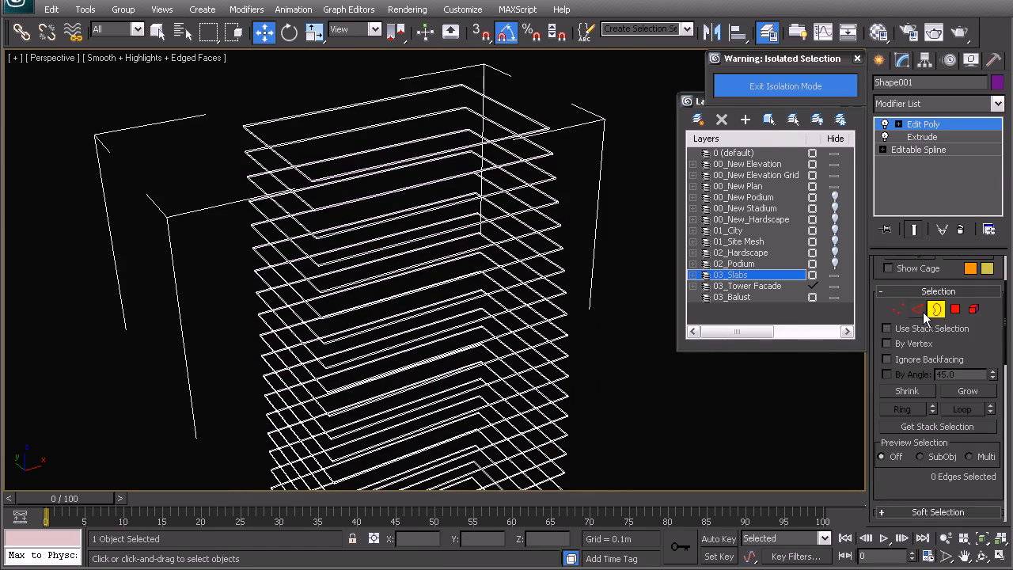
scroll(424, 242, "down", 3)
left_click_drag(289, 160, 517, 484)
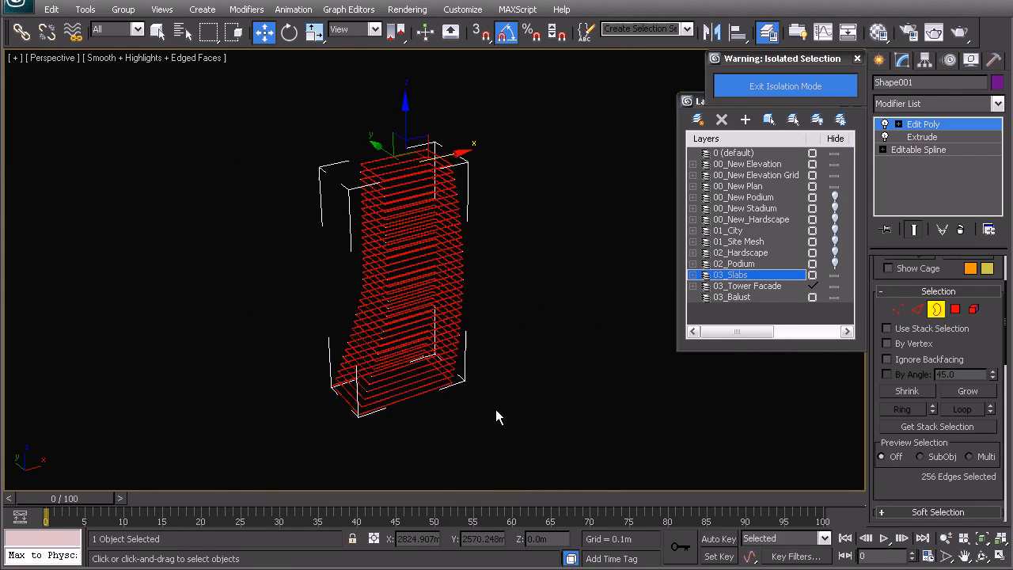
Step: Cap all the selected slab borders
middle_click_drag(409, 235, 420, 267)
scroll(428, 274, "up", 5)
right_click(426, 262)
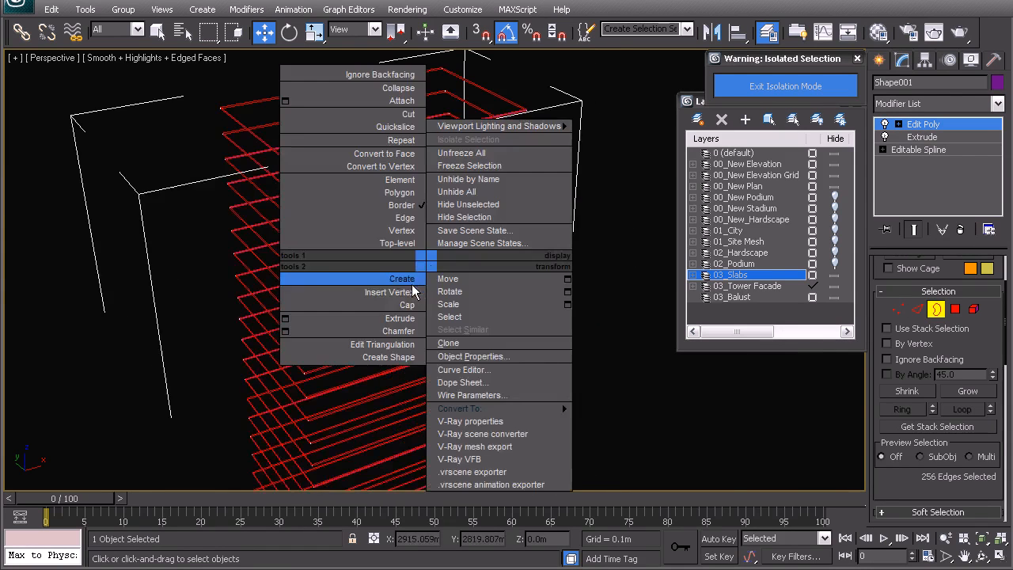
left_click(417, 282)
Step: Examine the orientation of the capped slab faces along the tower and leave border editing
middle_click_drag(443, 311, 443, 283, "alt")
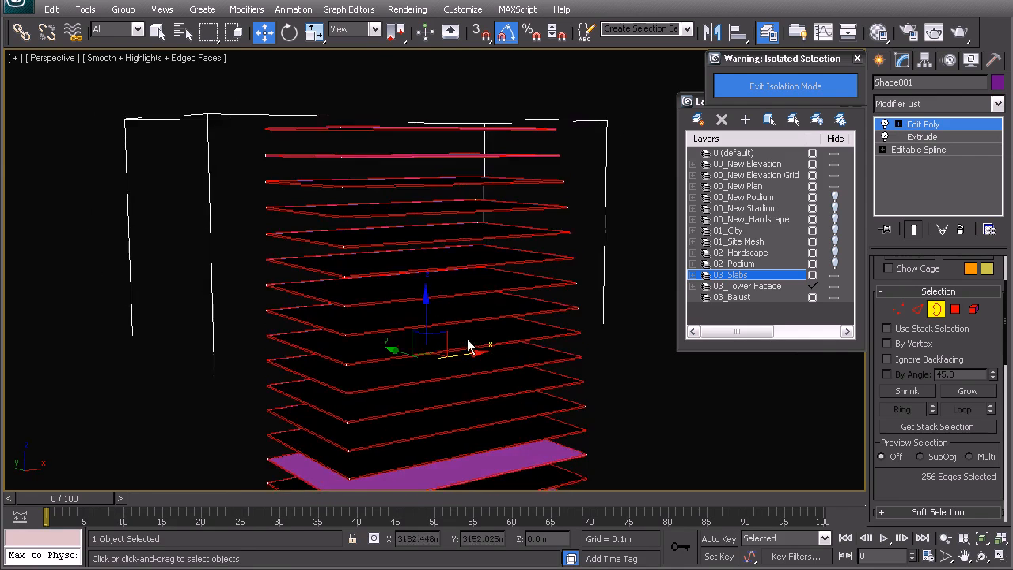
middle_click_drag(533, 336, 497, 262)
middle_click_drag(490, 420, 448, 286)
scroll(484, 257, "up", 2)
scroll(447, 287, "up", 3)
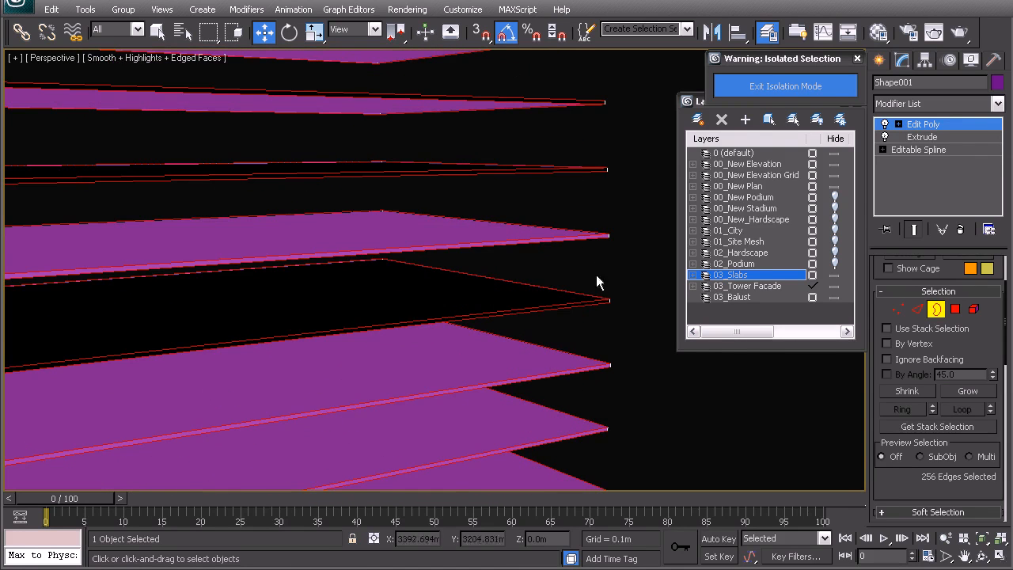
scroll(540, 261, "down", 3)
right_click(423, 246)
left_click(407, 228)
scroll(374, 236, "up", 2)
scroll(374, 236, "down", 2)
Step: Select the inverted slab elements in the middle and upper part of the tower and flip their polygons
left_click(973, 309)
left_click(519, 283)
middle_click_drag(519, 228, 474, 325)
left_click(477, 291, "ctrl")
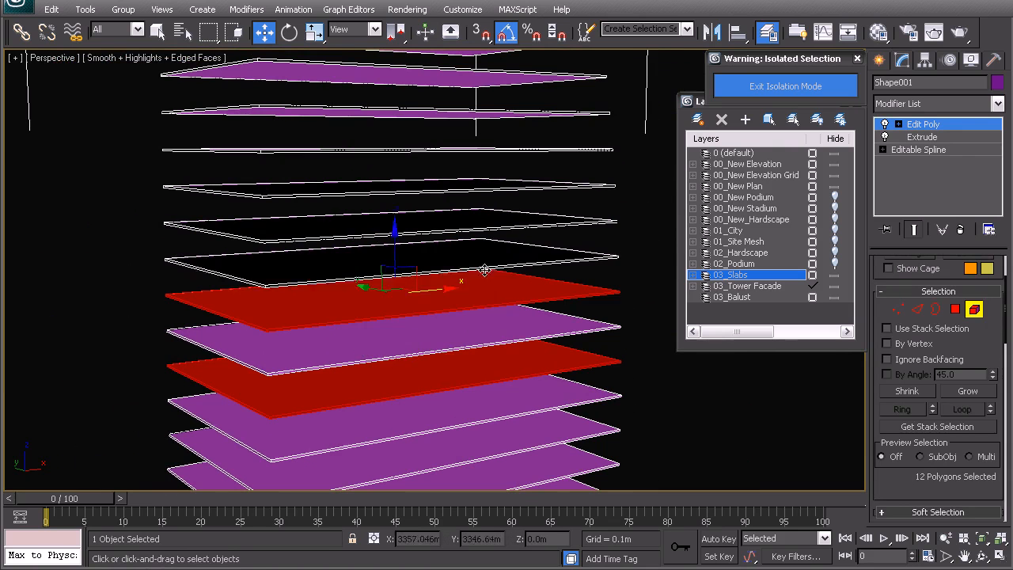
left_click(488, 260, "ctrl")
key("q")
left_click(506, 224, "ctrl")
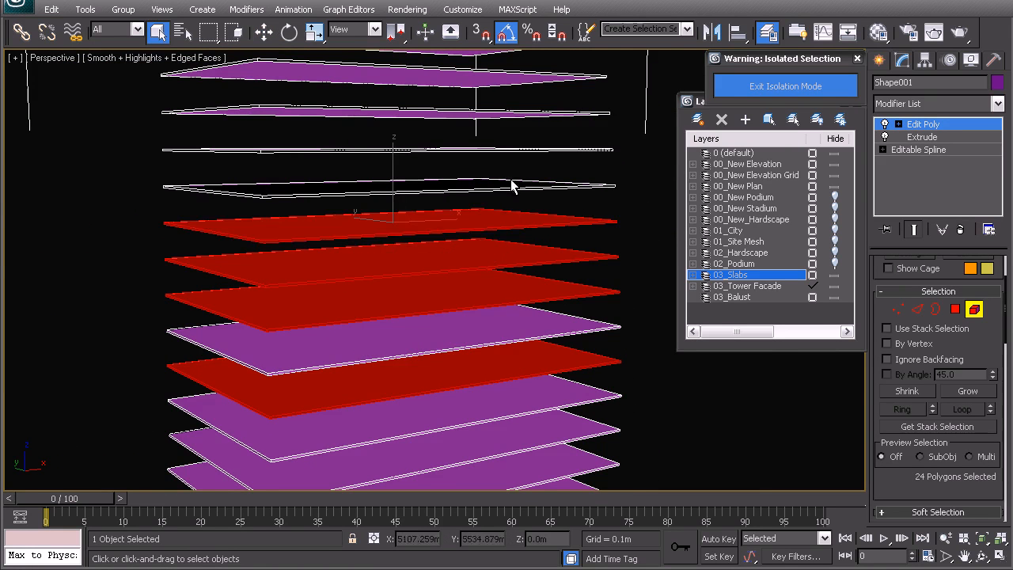
middle_click_drag(513, 183, 469, 248)
left_click(515, 231, "ctrl")
left_click(517, 190, "ctrl")
left_click(525, 152, "ctrl")
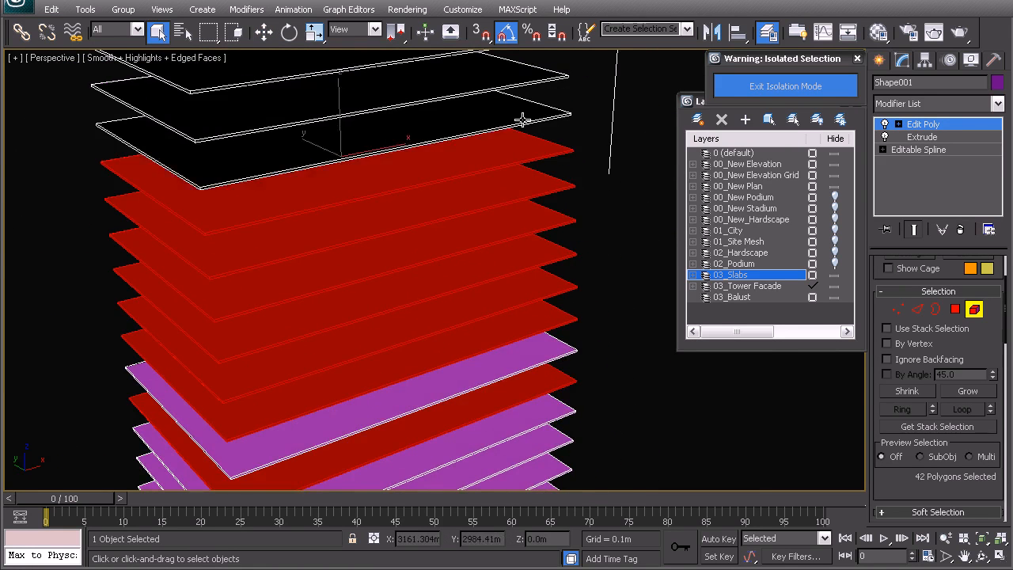
left_click(520, 112, "ctrl")
left_click(505, 83, "ctrl")
middle_click_drag(505, 83, 485, 276)
left_click(483, 242, "ctrl")
left_click(484, 195, "ctrl")
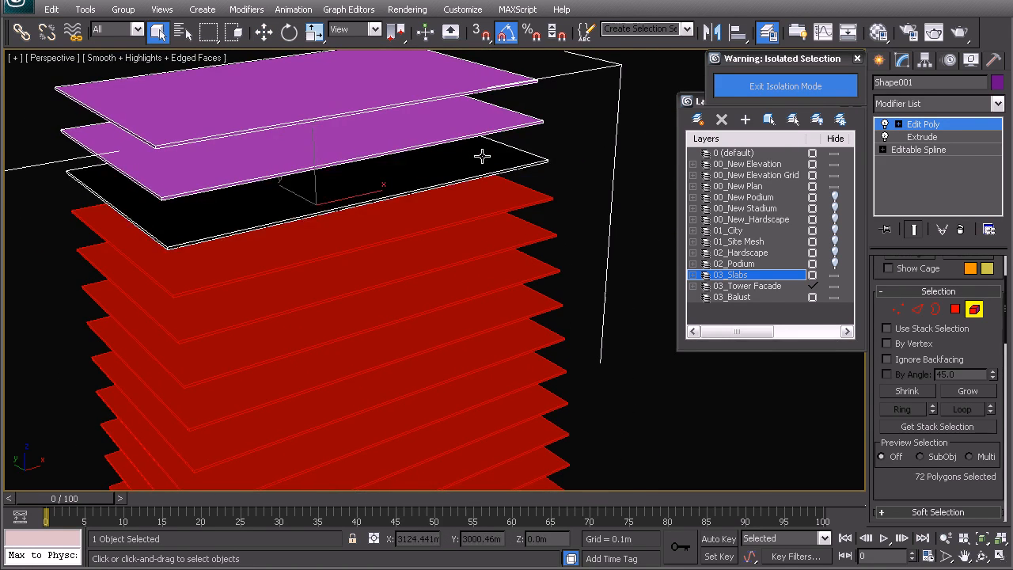
left_click(482, 163, "ctrl")
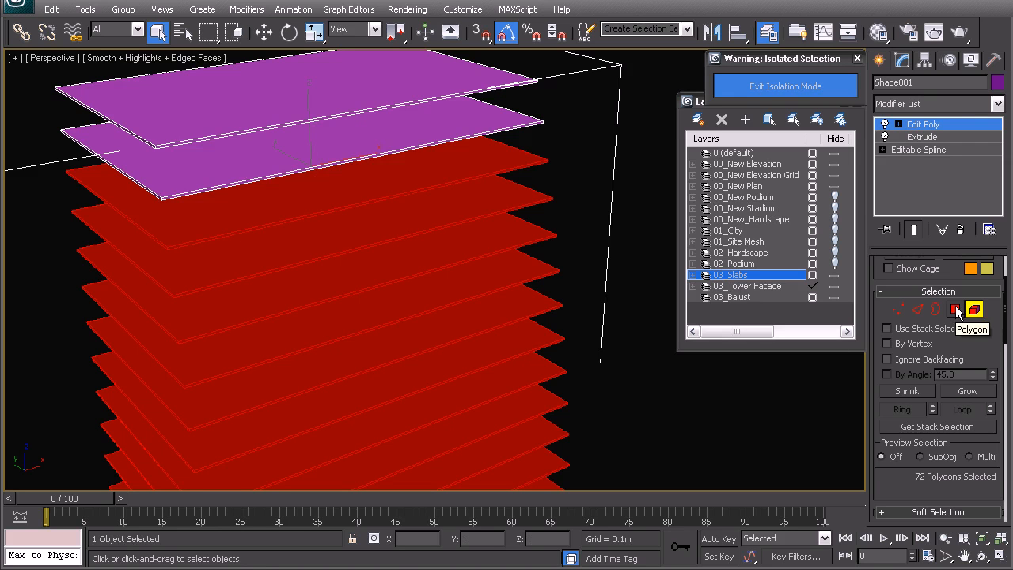
left_click(956, 309)
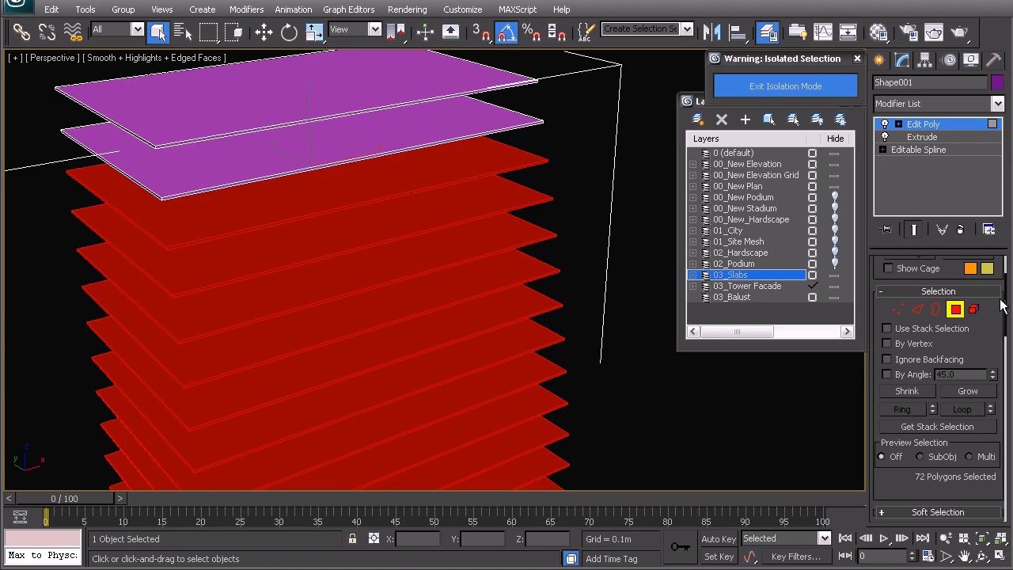
scroll(1003, 303, "down", 5)
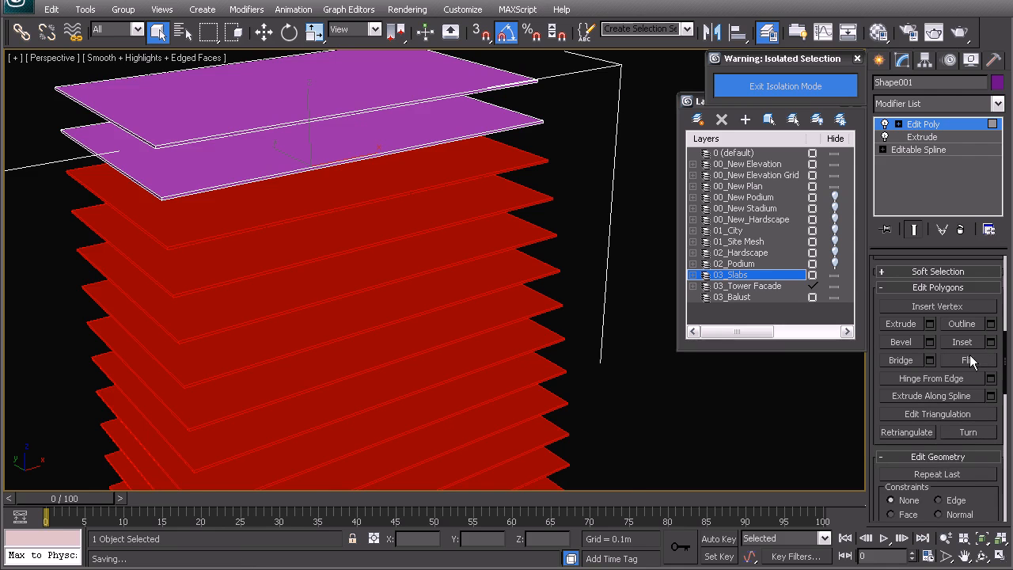
left_click(968, 358)
Step: Select the remaining inverted slab elements near the tower's base and flip their polygons
middle_click_drag(633, 291, 436, 266, "alt")
key("5")
left_click(489, 223)
left_click(491, 262, "ctrl")
left_click(484, 309, "ctrl")
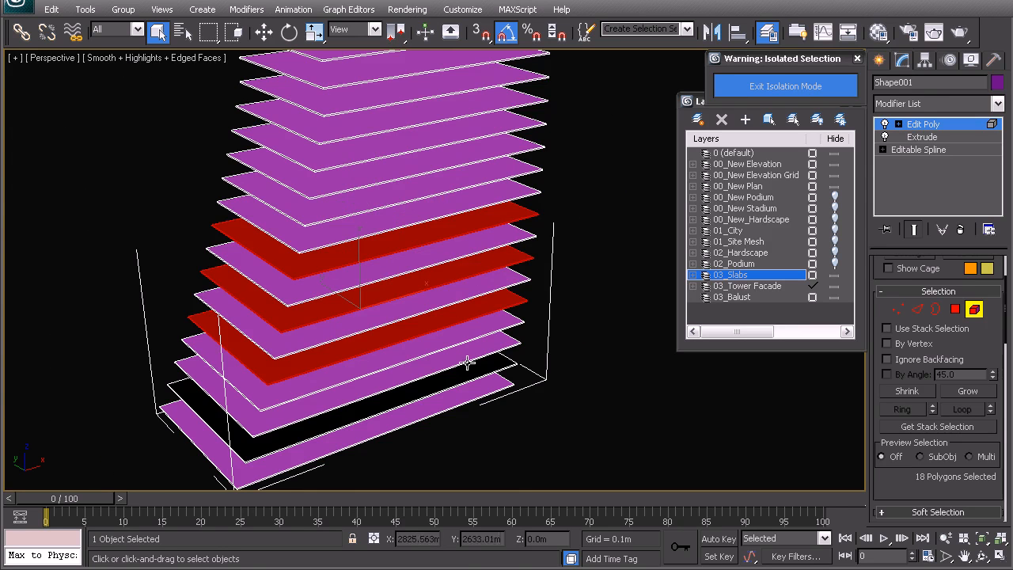
left_click(462, 366, "ctrl")
left_click(955, 310)
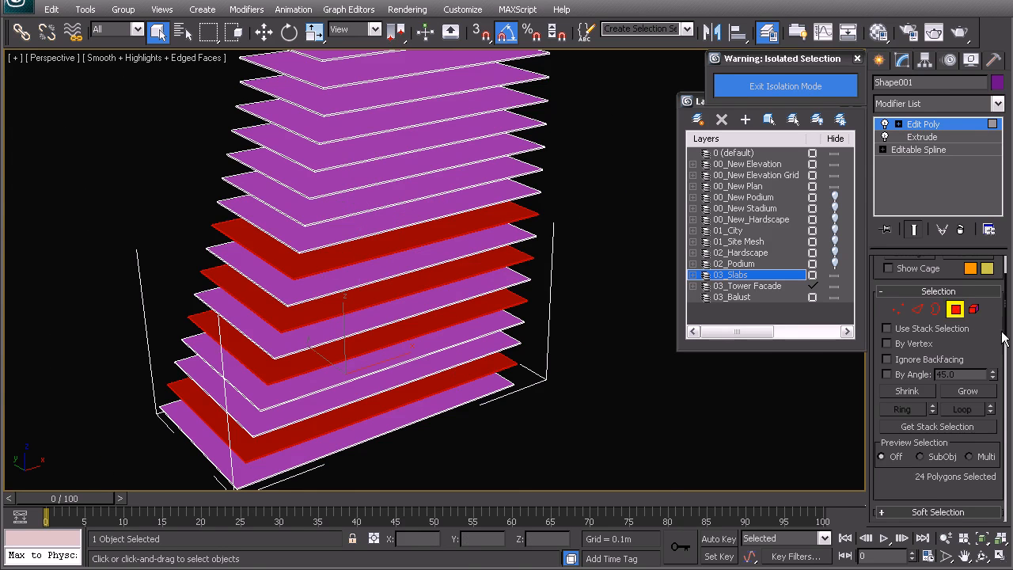
scroll(1007, 316, "down", 5)
right_click(485, 262)
left_click(462, 252)
Step: Leave sub-object editing of the slabs and exit isolation mode
right_click(552, 242)
left_click(525, 226)
left_click(577, 231)
middle_click_drag(452, 184, 445, 292)
scroll(477, 303, "down", 3)
left_click(467, 167)
left_click(799, 86)
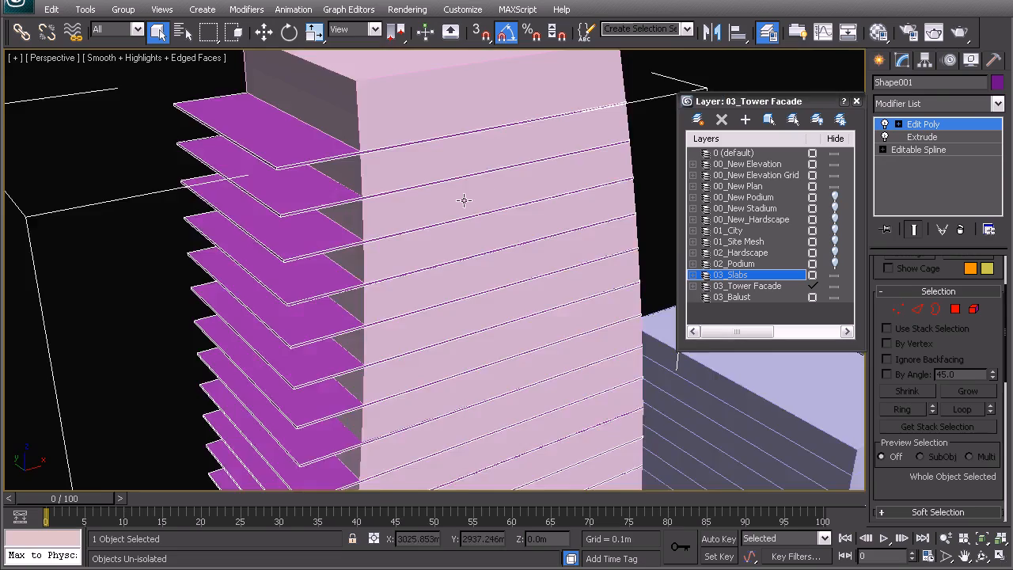
Step: Examine how the finished slabs overhang the tower facade along its height
scroll(464, 198, "down", 3)
middle_click_drag(482, 255, 477, 235, "alt")
scroll(476, 234, "up", 6)
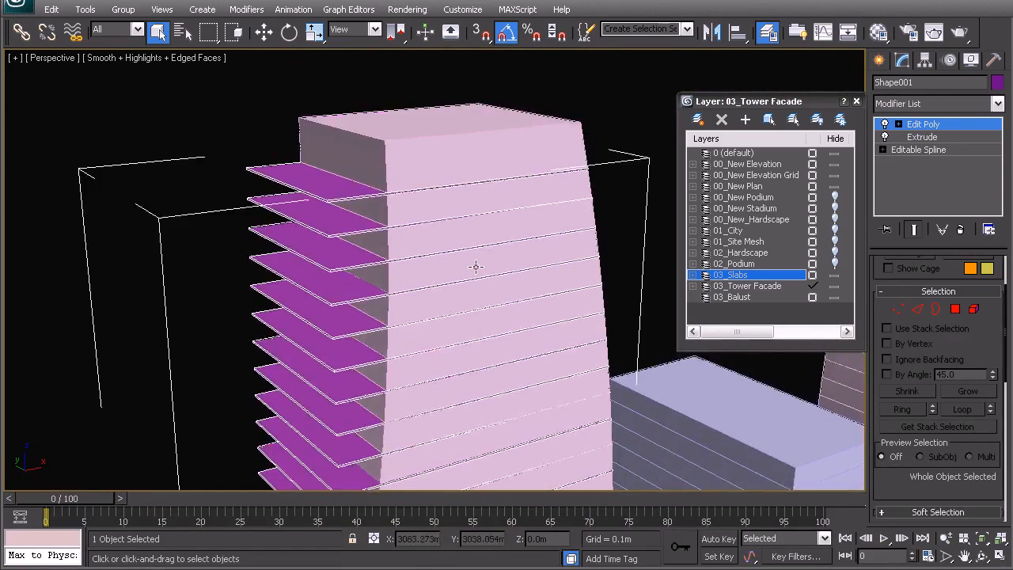
scroll(295, 246, "down", 5)
scroll(413, 262, "up", 3)
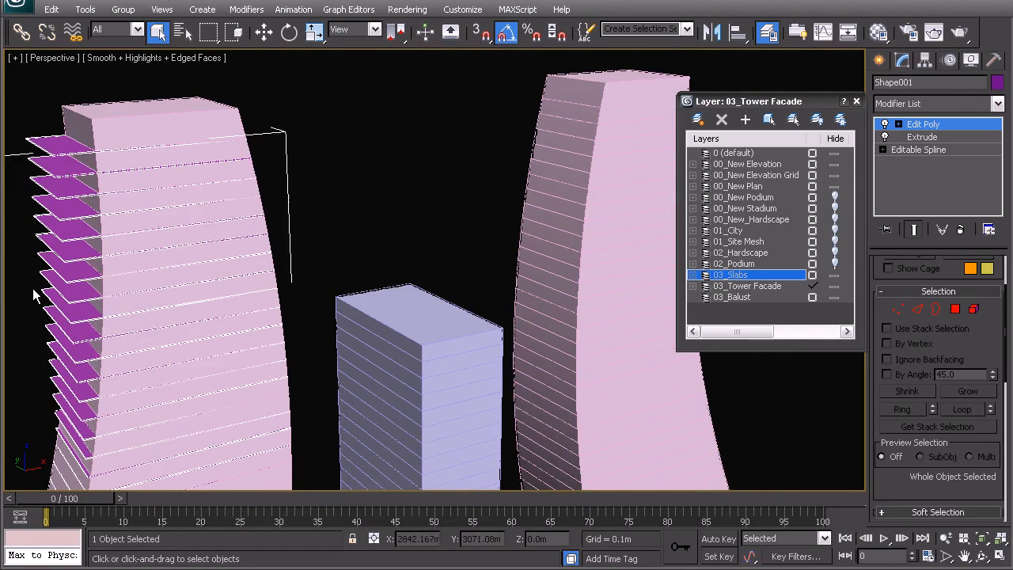
middle_click_drag(276, 281, 528, 243)
scroll(489, 223, "up", 8)
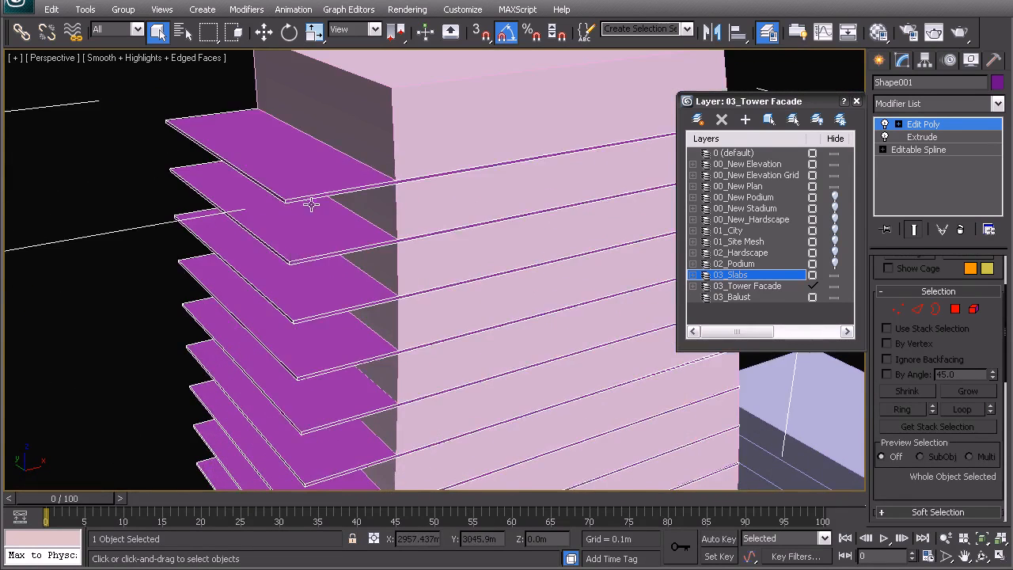
middle_click_drag(309, 219, 324, 222)
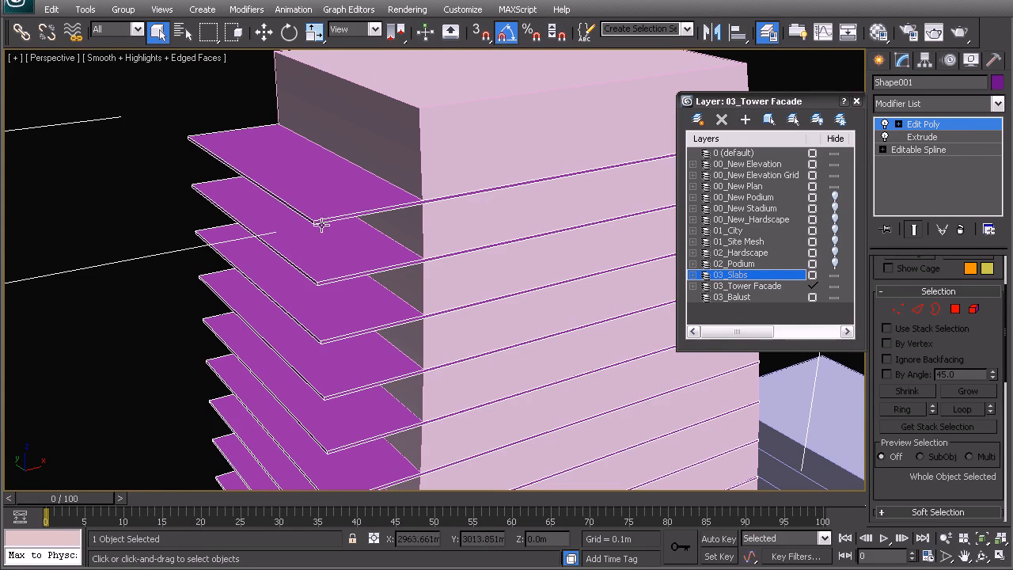
middle_click_drag(198, 247, 402, 258, "alt")
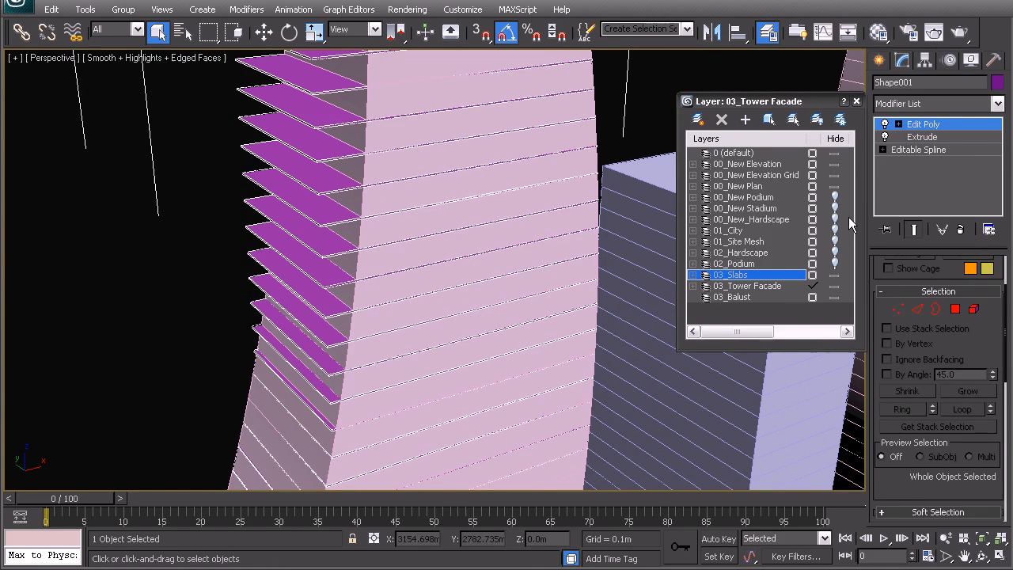
Step: At the spline level of the floor-line shape, select all upper floor splines that overhang the tower facade
left_click(917, 150)
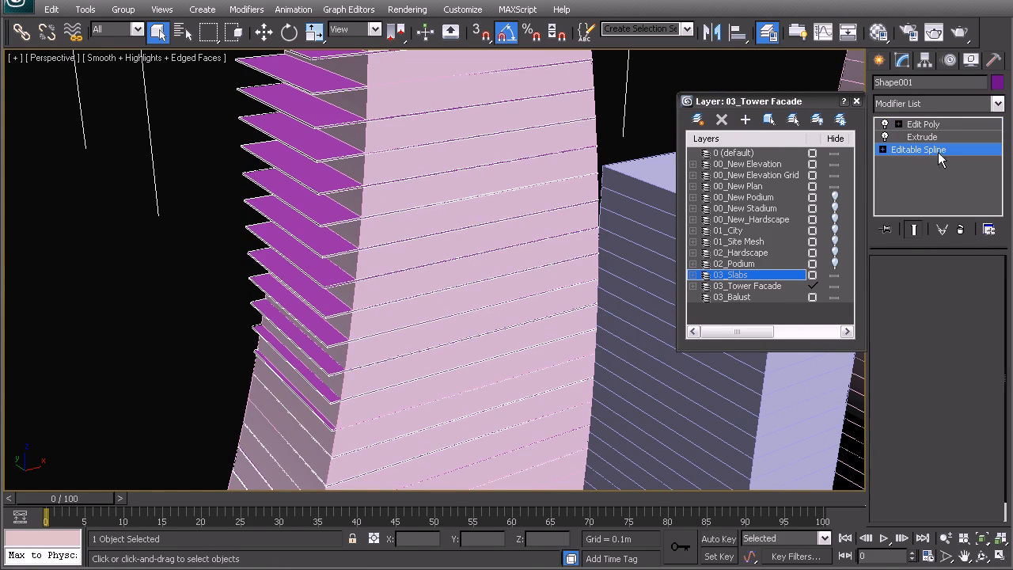
left_click(958, 318)
scroll(214, 221, "up", 10)
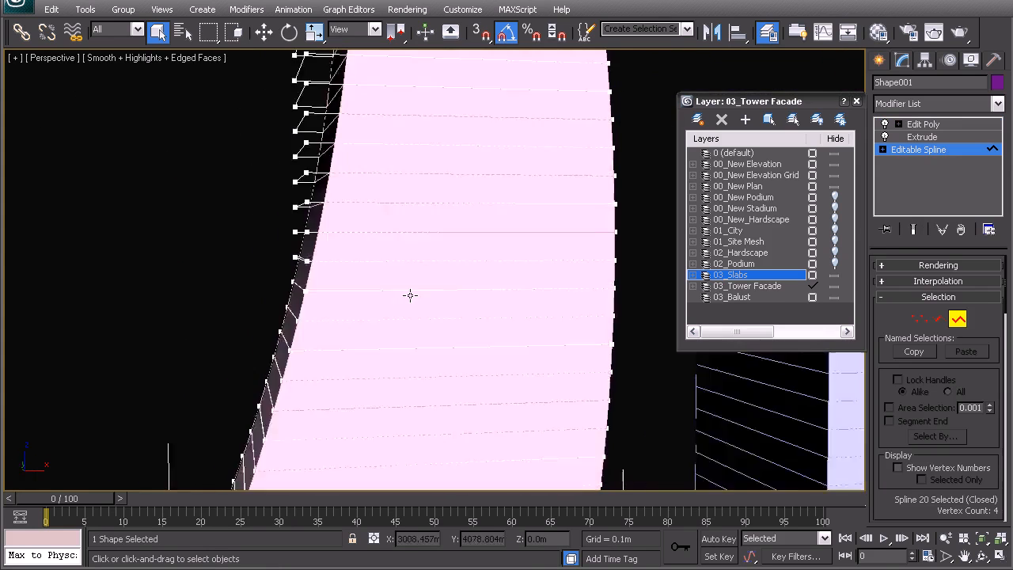
middle_click_drag(357, 359, 364, 369)
middle_click_drag(140, 343, 207, 358, "alt")
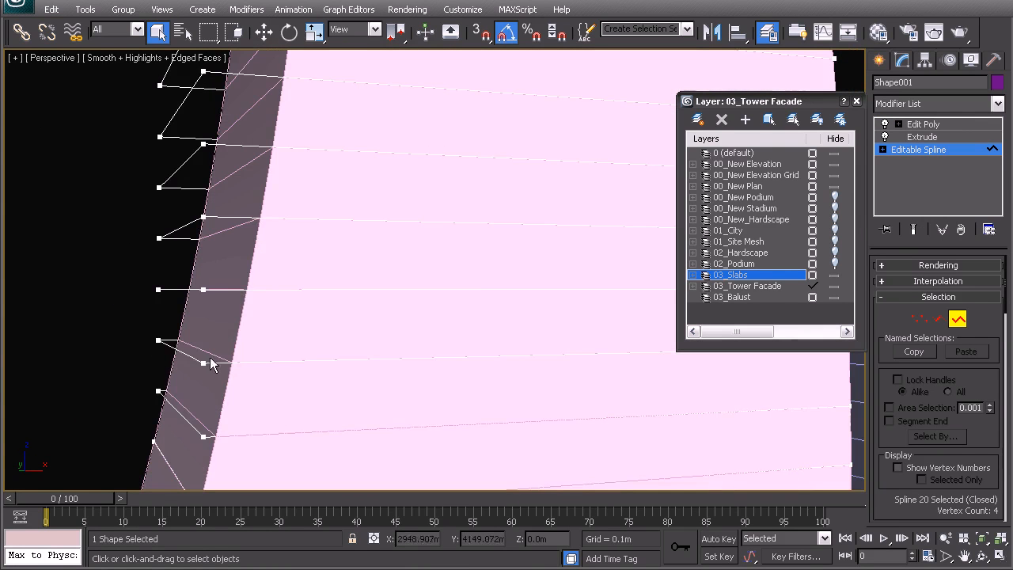
left_click(192, 357)
left_click(178, 407, "ctrl")
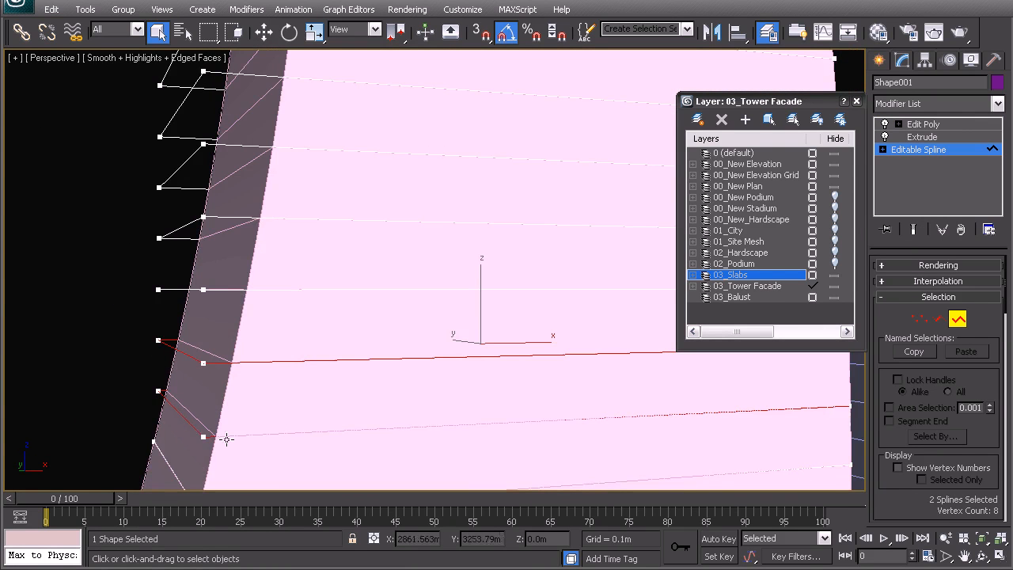
left_click_drag(139, 193, 137, 192, "ctrl")
scroll(198, 224, "down", 3)
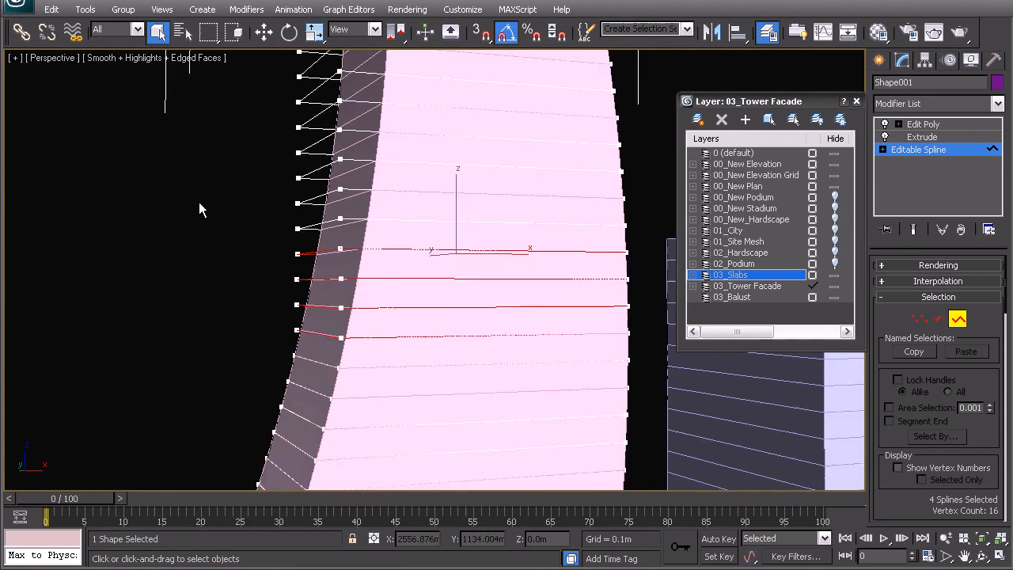
middle_click_drag(198, 224, 174, 332)
left_click_drag(290, 353, 244, 78, "ctrl")
middle_click_drag(332, 208, 312, 360)
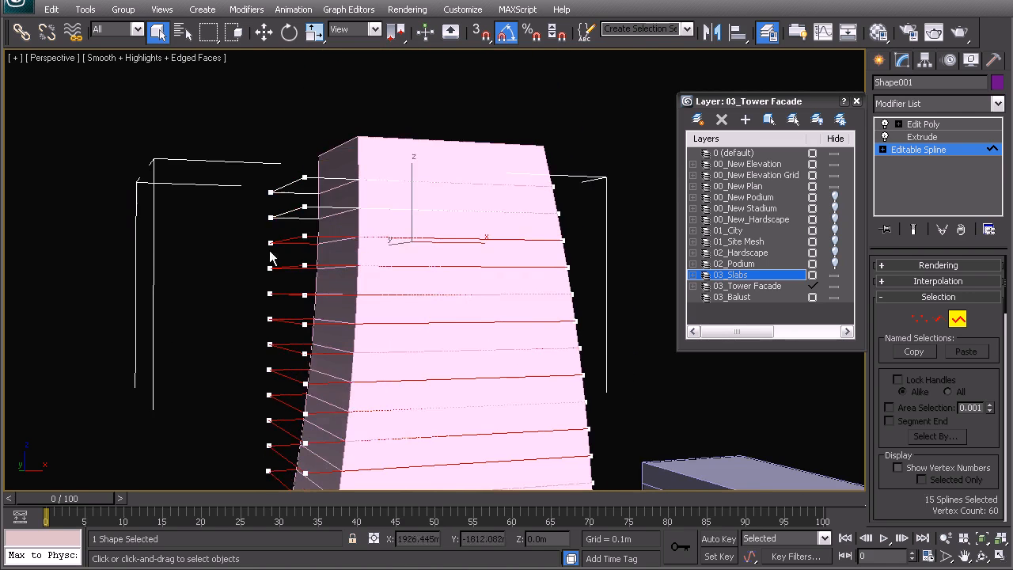
middle_click_drag(308, 236, 298, 250, "alt")
left_click_drag(307, 233, 277, 173, "ctrl")
middle_click_drag(317, 242, 345, 239)
scroll(248, 186, "down", 3)
key("3")
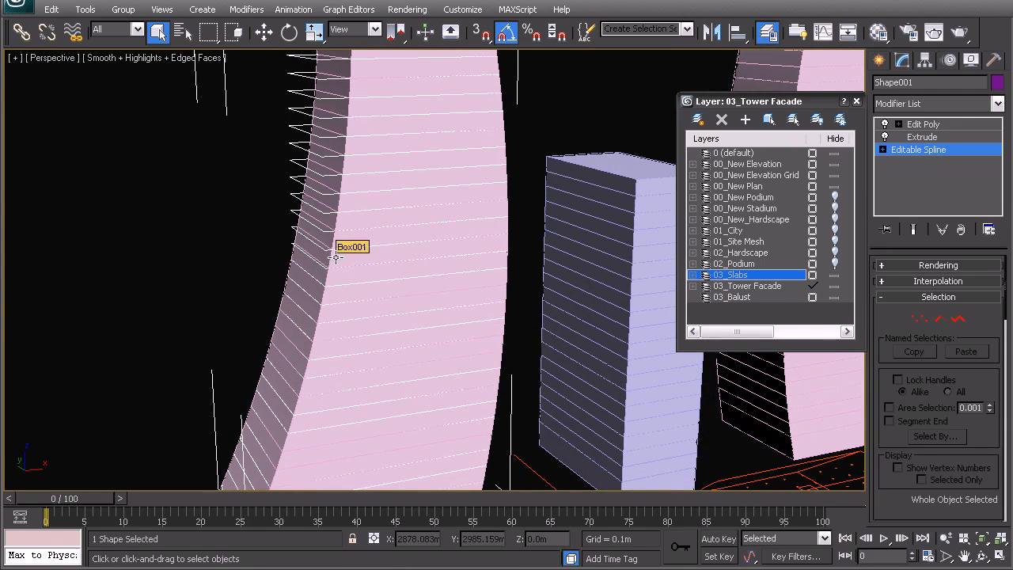
Step: Clone the slab object as an independent copy and check the border selection of the copy's Edit Poly modifier
key("ctrl+v")
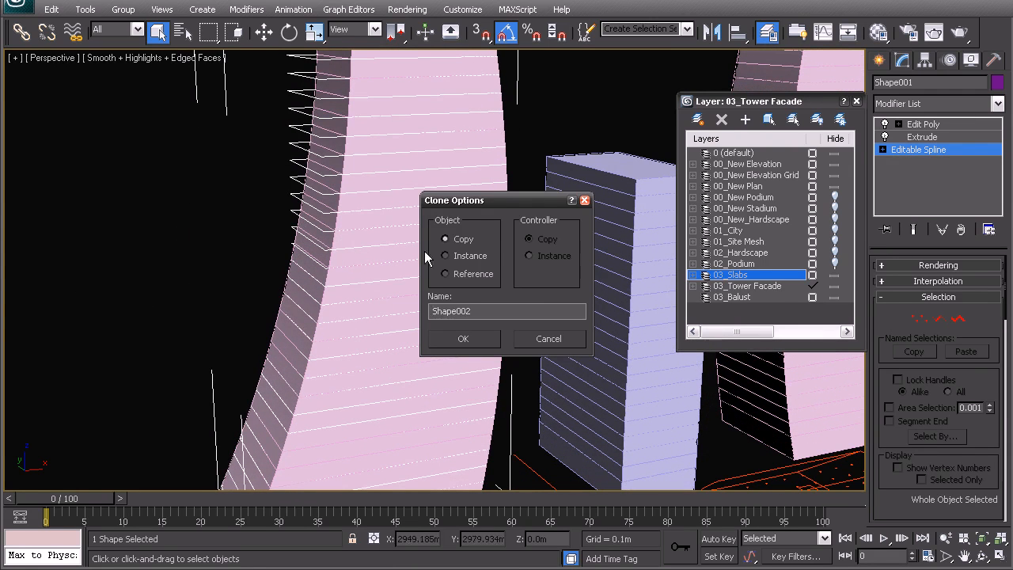
left_click(465, 339)
right_click(350, 228)
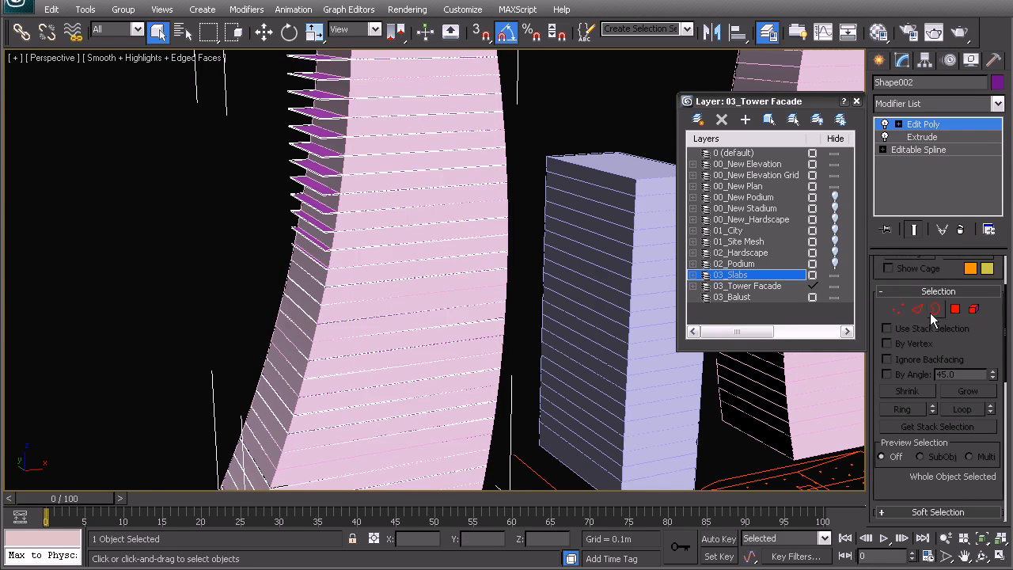
left_click(935, 309)
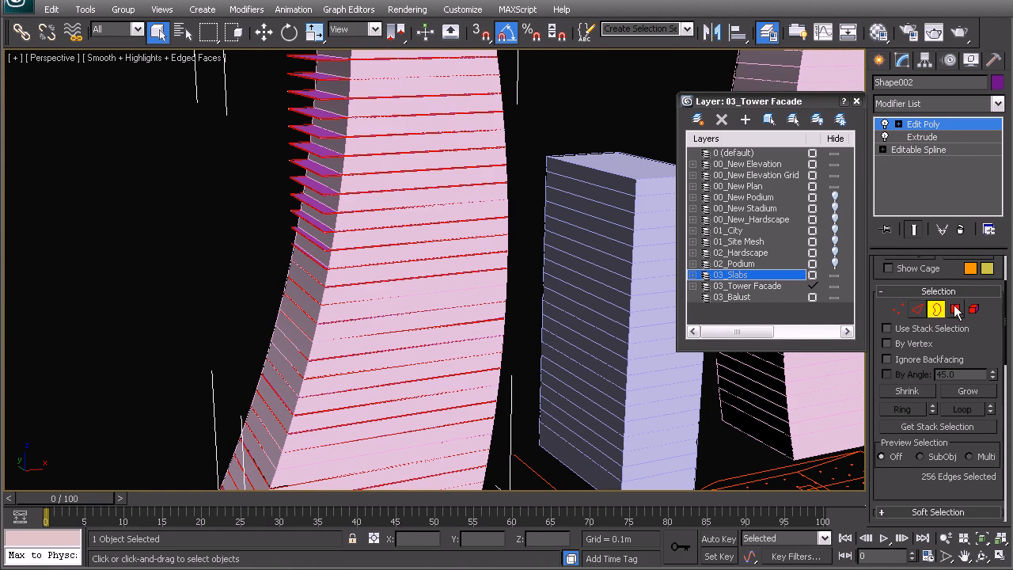
right_click(924, 124)
right_click(394, 213)
left_click(375, 194)
Step: Invert the spline selection in the copied shape and delete the lower floor splines, keeping only the overhanging ones
left_click(916, 149)
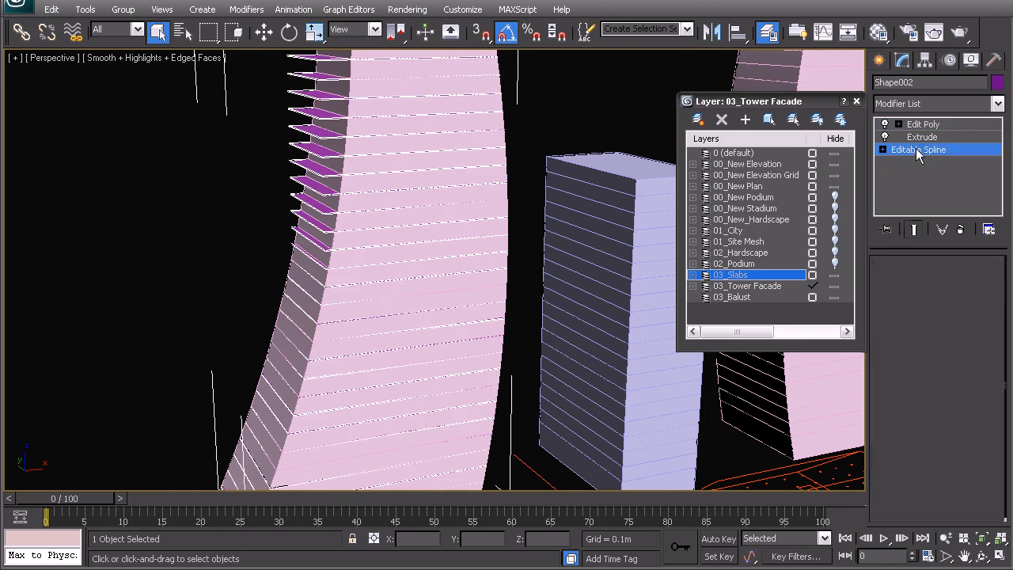
left_click(957, 318)
middle_click_drag(335, 239, 338, 269)
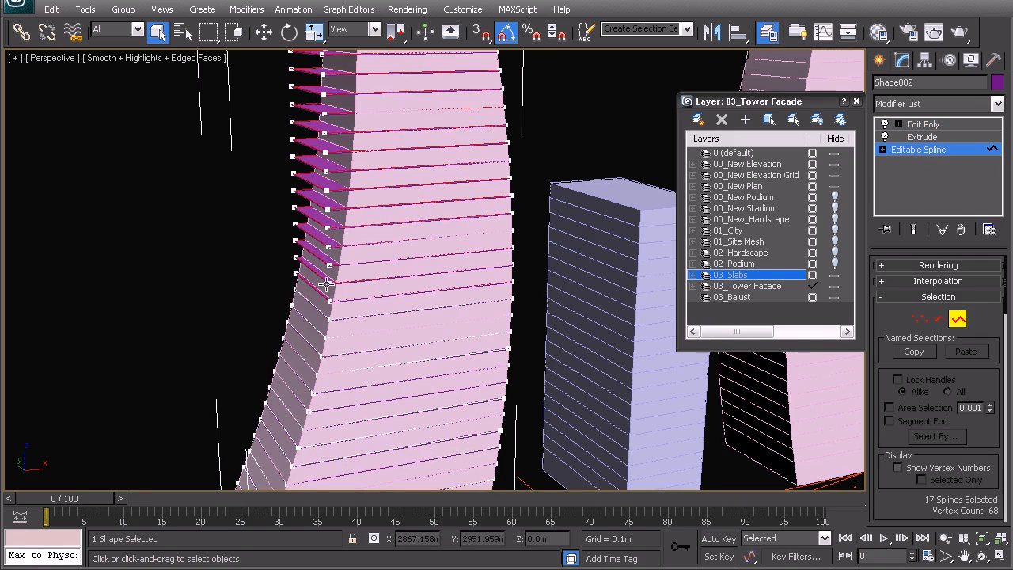
key("ctrl+i")
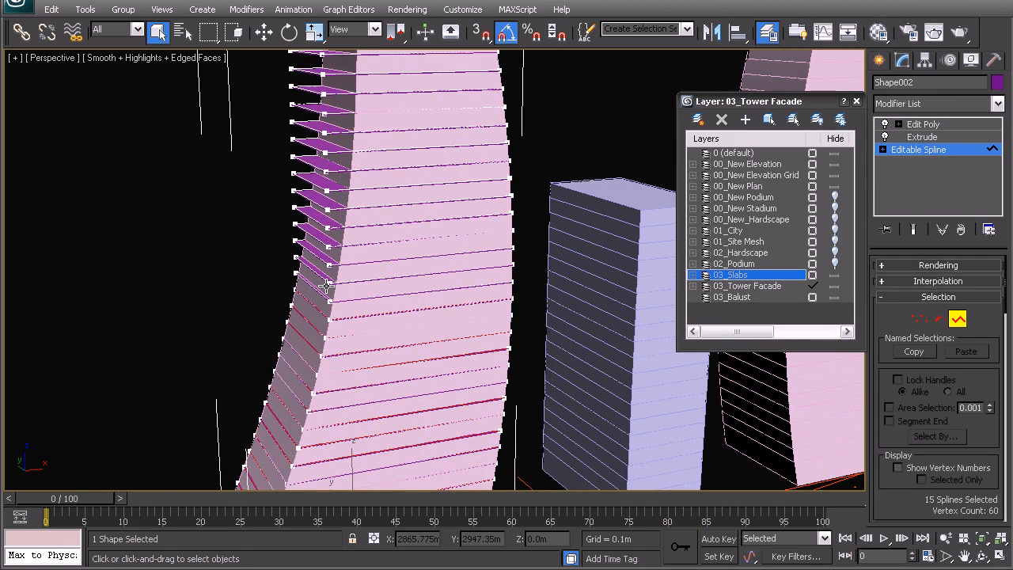
key("ctrl+d")
middle_click_drag(381, 183, 361, 324)
Step: Move the copied splines away from the tower to inspect them, and undo the move
key("w")
right_click(355, 224)
left_click(344, 212)
scroll(345, 213, "down", 2)
left_click_drag(432, 253, 248, 267)
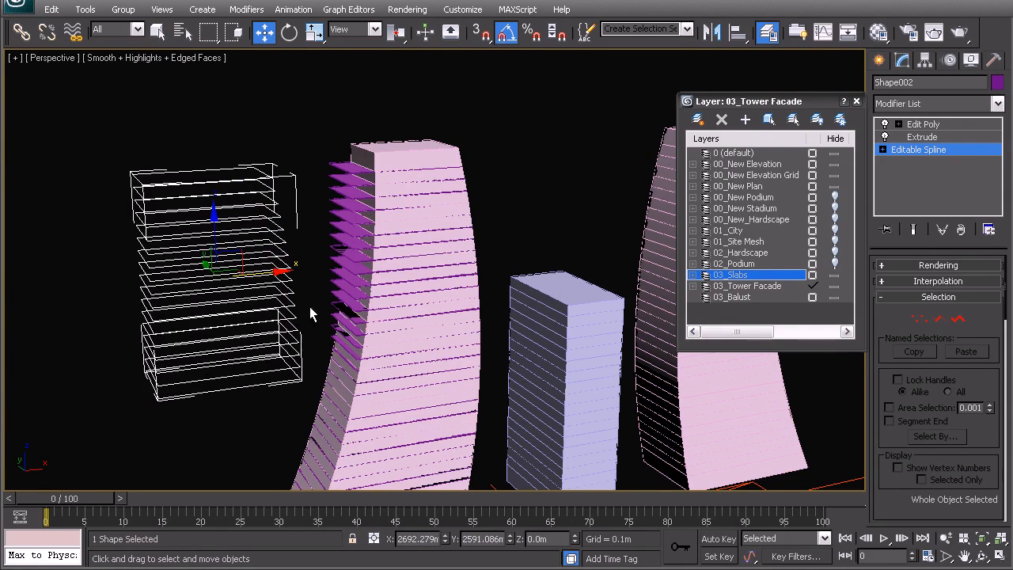
key("ctrl+z")
Step: Show the viewport in wireframe and try selecting the segments on the inner side of the copied floor splines
mouse_move(379, 272)
middle_mouse_down("alt")
mouse_move(364, 245)
mouse_move(351, 304)
mouse_move(348, 253)
mouse_move(378, 277)
mouse_move(388, 312)
middle_mouse_up("alt")
scroll(375, 249, "up", 4)
left_click(938, 318)
key("F3")
mouse_move(397, 439)
left_mouse_down()
mouse_move(379, 366)
mouse_move(356, 111)
left_mouse_up()
middle_click_drag(344, 214, 468, 190, "alt")
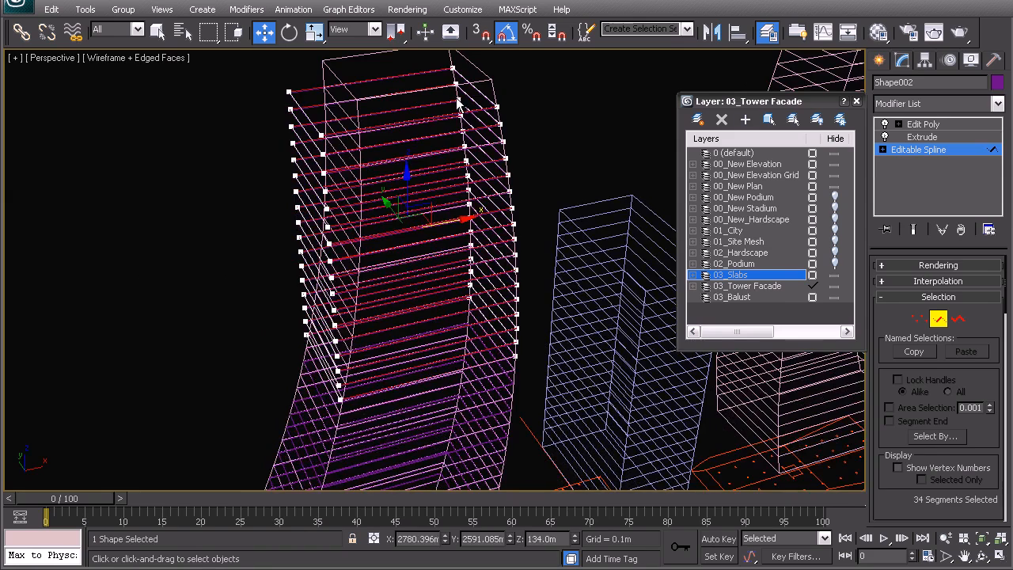
middle_click_drag(462, 351, 516, 145, "alt")
left_click(405, 73)
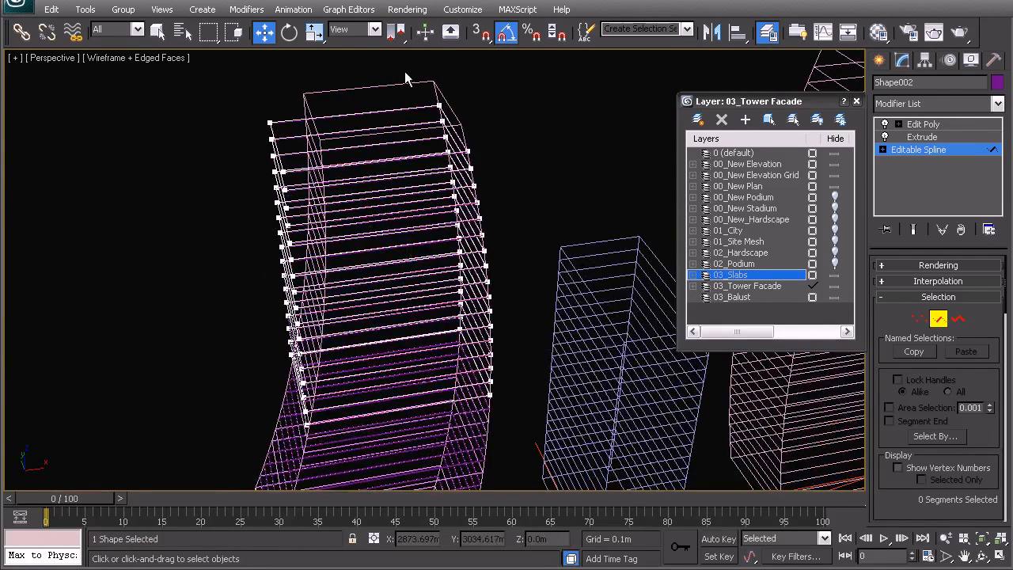
Step: Turn on window selection, try it on the inner end segments of the copied splines, and clear the selection
left_click(234, 32)
left_click_drag(415, 79, 509, 422)
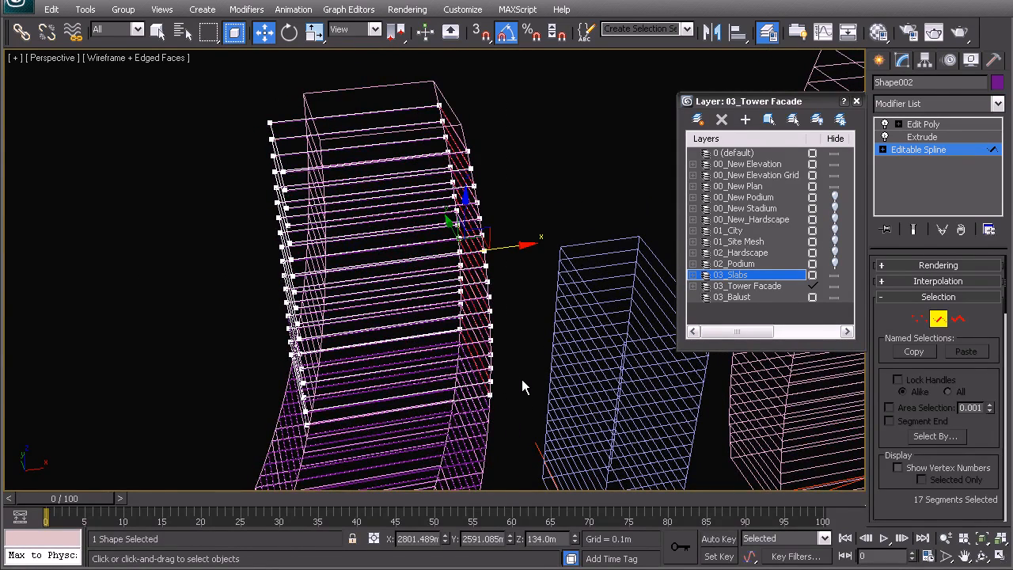
left_click(521, 379)
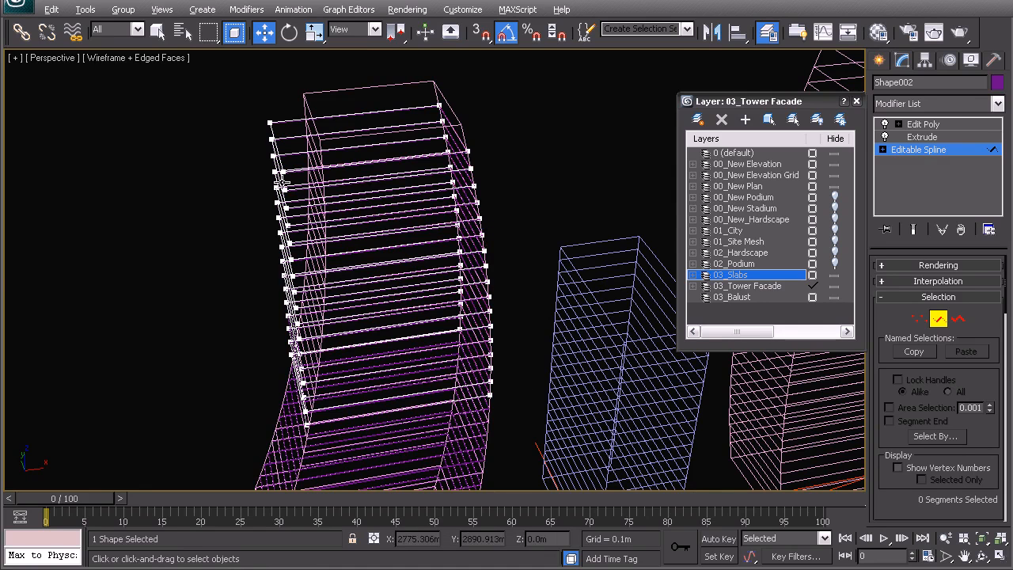
key("alt")
Step: Select all inner end vertices of the copied splines and move them along X towards the overhanging end
left_click(919, 318)
left_click_drag(429, 110, 511, 420)
middle_click_drag(467, 345, 486, 311, "alt")
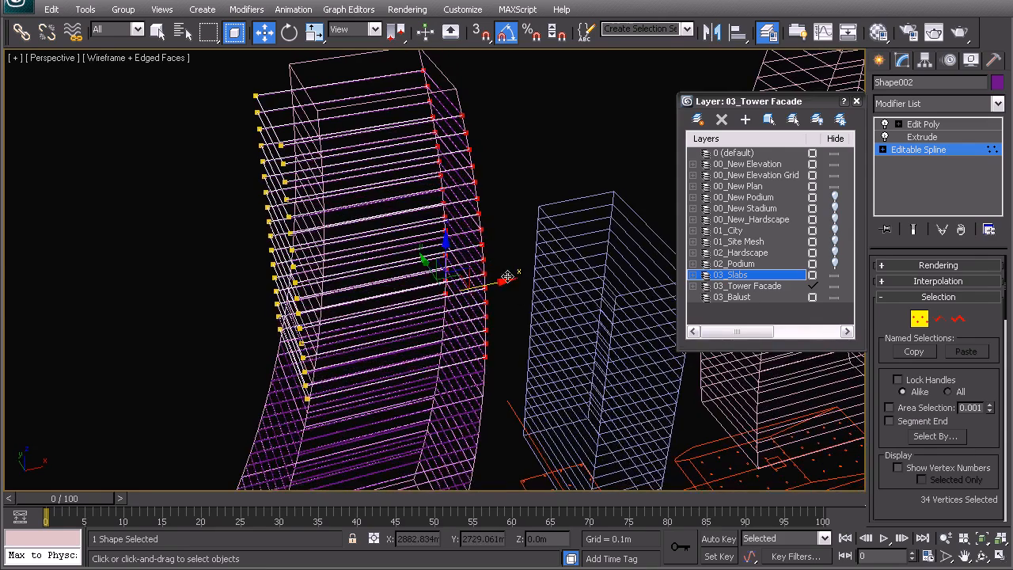
left_click_drag(500, 286, 419, 294)
middle_click_drag(423, 309, 419, 251)
Step: In the front view, move the inner end vertices of the copied splines further along X to the facade line
key("f")
middle_click_drag(489, 322, 464, 282)
left_click_drag(483, 259, 415, 256)
middle_click_drag(389, 108, 488, 364)
scroll(377, 271, "up", 3)
scroll(235, 217, "up", 2)
middle_click_drag(235, 216, 303, 276)
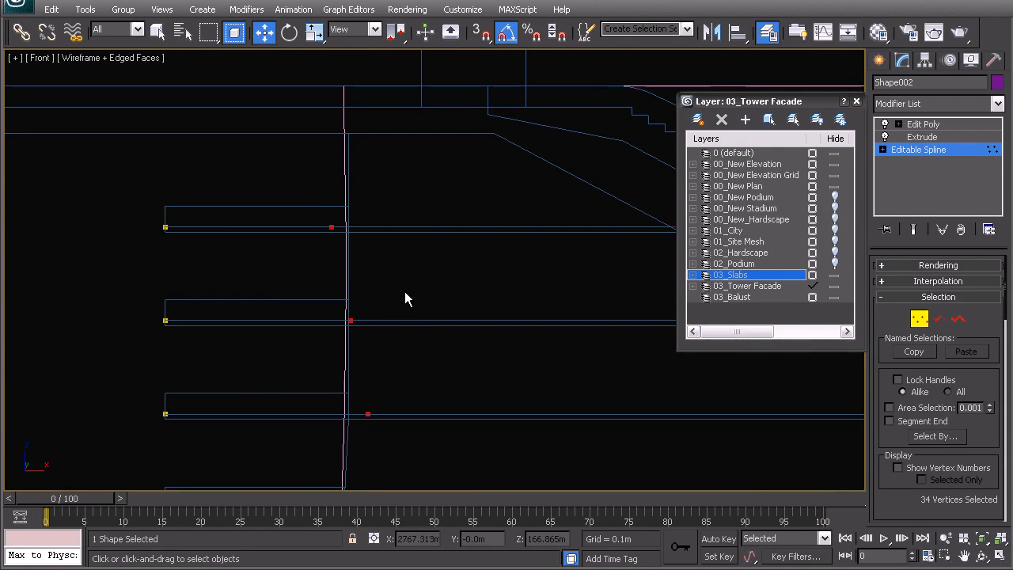
Step: Switch coordinate entry to relative offsets and nudge the inner end vertices along X until the topmost floor meets the facade line
left_click(377, 538)
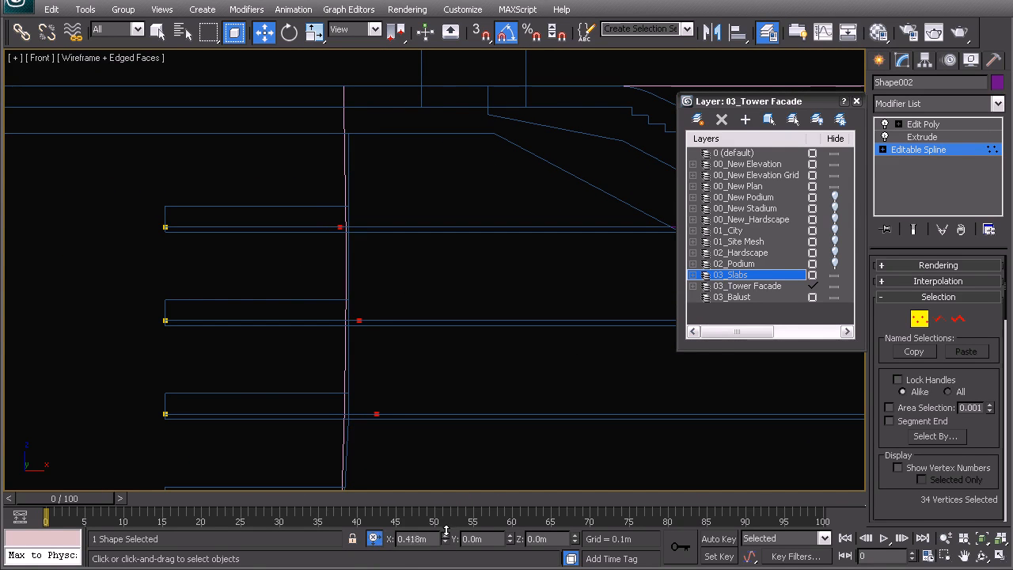
left_click_drag(437, 525, 438, 524)
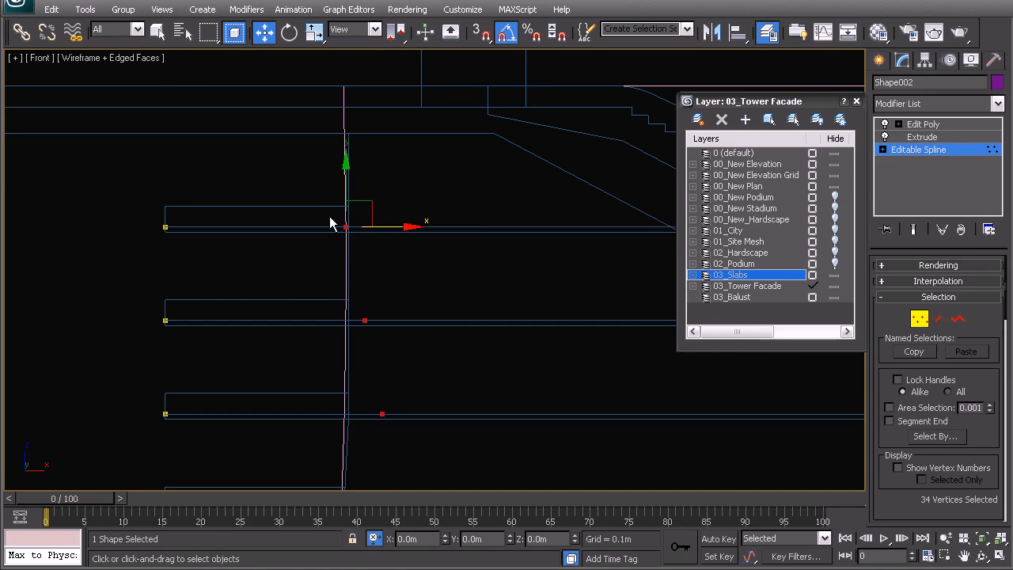
middle_click_drag(392, 326, 377, 246)
left_click_drag(338, 231, 383, 238)
left_click_drag(392, 395, 371, 328)
middle_click_drag(380, 391, 391, 231)
Step: Drop each aligned upper floor from the vertex selection and shift the remaining inner vertices along X to the facade curve
left_click_drag(410, 286, 379, 247)
left_click_drag(440, 269, 384, 268)
left_click_drag(421, 383, 371, 356)
middle_click_drag(396, 388, 388, 231)
left_click_drag(431, 314, 366, 238)
middle_click_drag(457, 399, 437, 292)
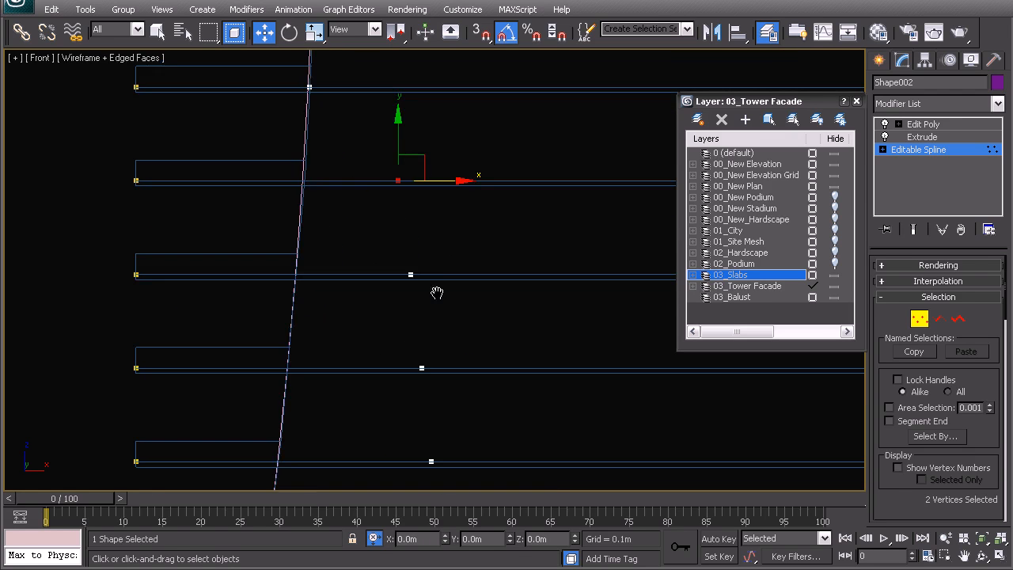
Step: Reselect the inner vertices of all unaligned lower floors and move them along X so the next floors meet the facade curve
scroll(419, 294, "down", 4)
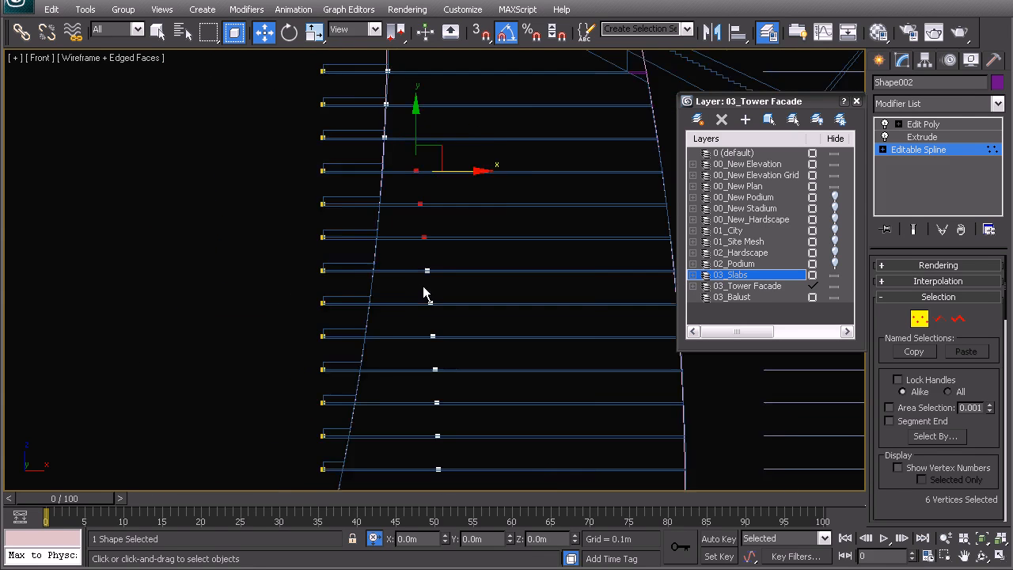
scroll(425, 294, "down", 3)
scroll(413, 252, "up", 7)
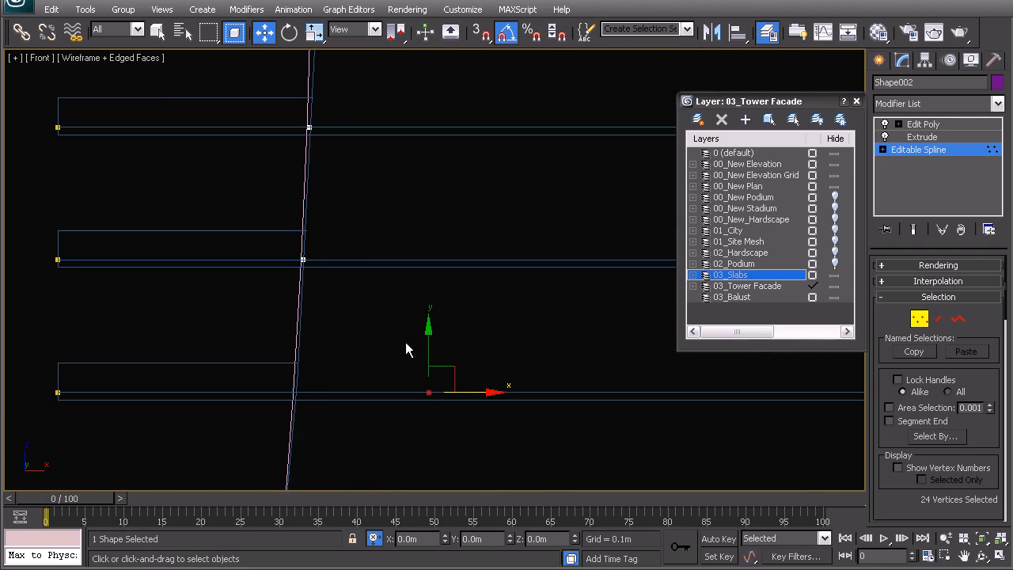
left_click_drag(464, 394, 320, 418)
middle_click_drag(313, 471, 343, 204)
left_click_drag(393, 258, 365, 252)
left_click_drag(274, 233, 329, 278, "alt")
middle_click_drag(337, 326, 343, 202)
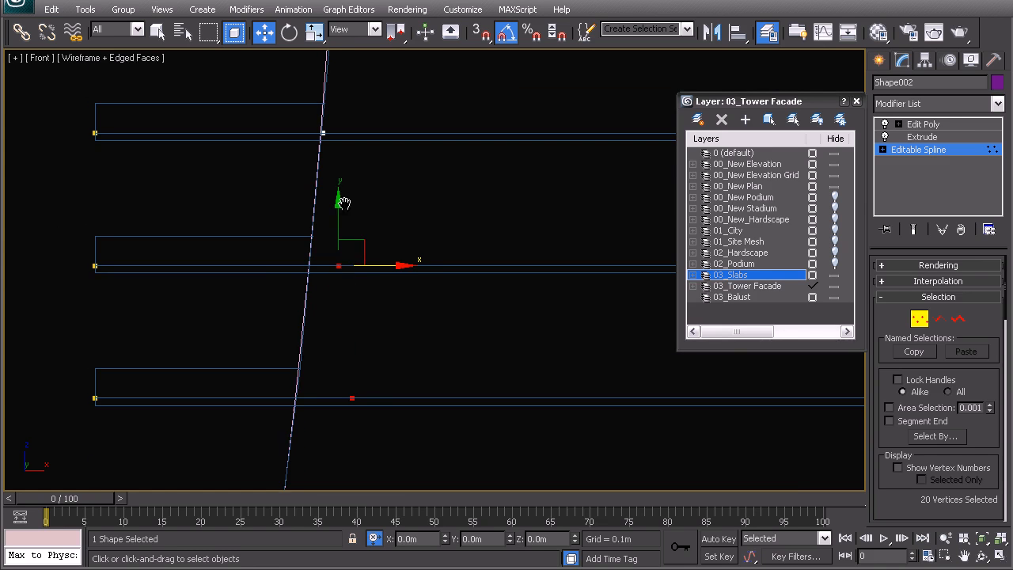
Step: Align the inner vertices of the middle floors with the facade curve one floor at a time, deselecting each finished floor
left_click_drag(376, 266, 347, 261)
left_click_drag(277, 251, 338, 319, "alt")
middle_click_drag(339, 323, 387, 200)
left_click_drag(408, 271, 393, 271)
left_click_drag(319, 242, 372, 307, "alt")
middle_click_drag(373, 309, 390, 179)
left_click_drag(419, 280, 390, 280)
Step: Select the inner vertices of the floors below the aligned middle ones and move them along X to the facade curve
left_click_drag(330, 255, 392, 352, "alt")
middle_click_drag(395, 356, 403, 262)
left_click(406, 322)
left_click_drag(353, 298, 388, 356)
scroll(394, 378, "down", 3)
middle_click_drag(401, 385, 409, 235)
left_click_drag(401, 178, 466, 432, "ctrl")
middle_click_drag(473, 262, 472, 352)
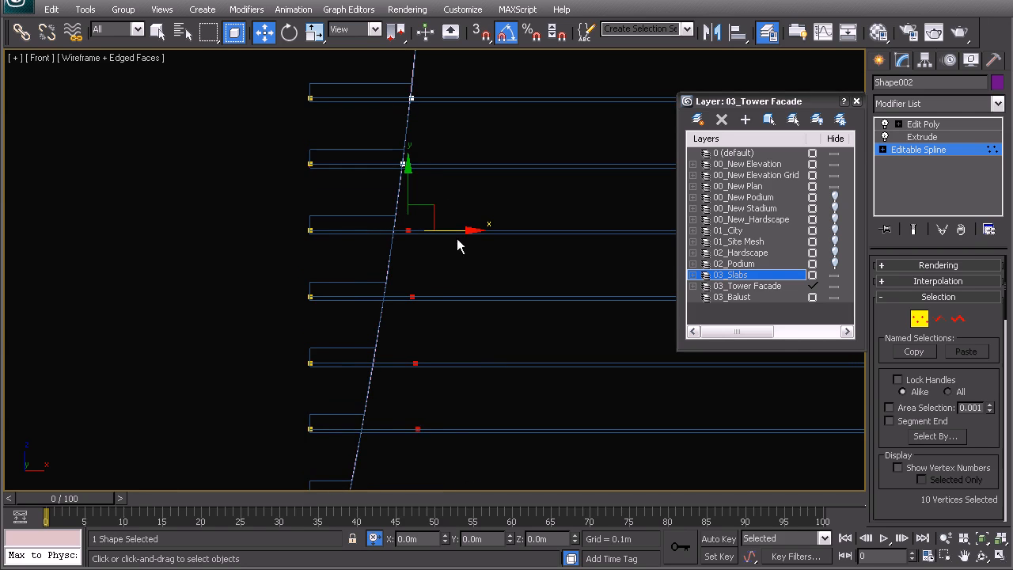
left_click_drag(445, 233, 409, 299)
Step: Exclude the finished floor, window-select the inner vertices of the lowest overhanging floors, and move them along X onto the facade curve
left_click_drag(376, 212, 426, 250)
middle_click_drag(431, 333, 442, 163)
left_click_drag(387, 108, 444, 308, "ctrl")
left_click_drag(469, 473, 469, 473, "ctrl")
scroll(478, 411, "down", 2)
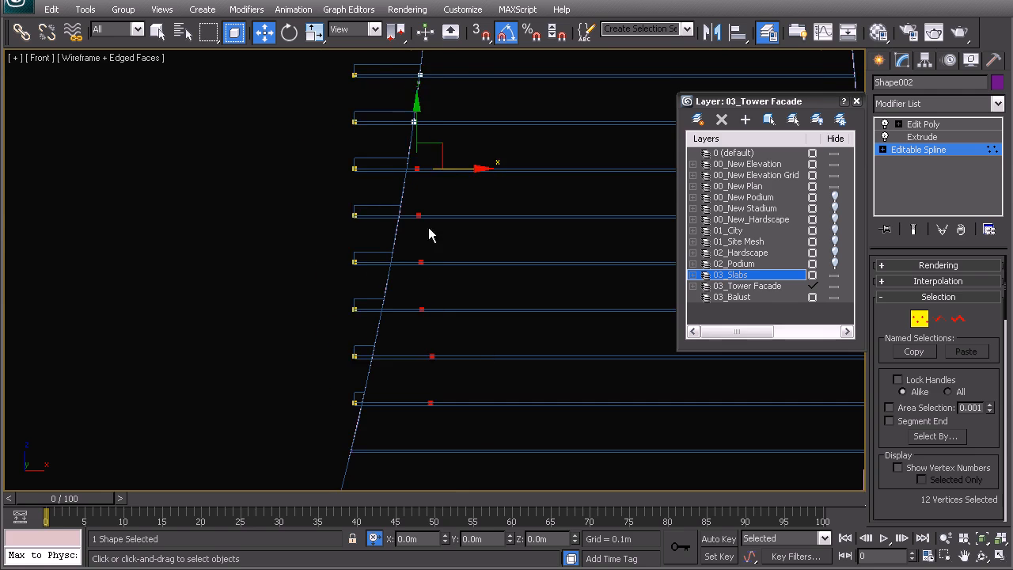
middle_click_drag(428, 230, 418, 258)
Step: Align the last overhanging floors' inner vertices with the facade curve and leave vertex editing
left_click_drag(440, 262, 369, 287)
left_click_drag(425, 356, 415, 348)
left_click_drag(407, 390, 359, 325, "alt")
left_click_drag(420, 398, 351, 383)
left_click_drag(417, 451, 399, 439)
right_click(418, 401)
left_click(395, 383)
Step: Return to the perspective view and delete the Edit Poly modifier from the trimmed floor copy
middle_click_drag(395, 383, 431, 305)
key("p")
key("z")
scroll(431, 293, "down", 4)
middle_click_drag(433, 231, 428, 259)
scroll(428, 259, "up", 6)
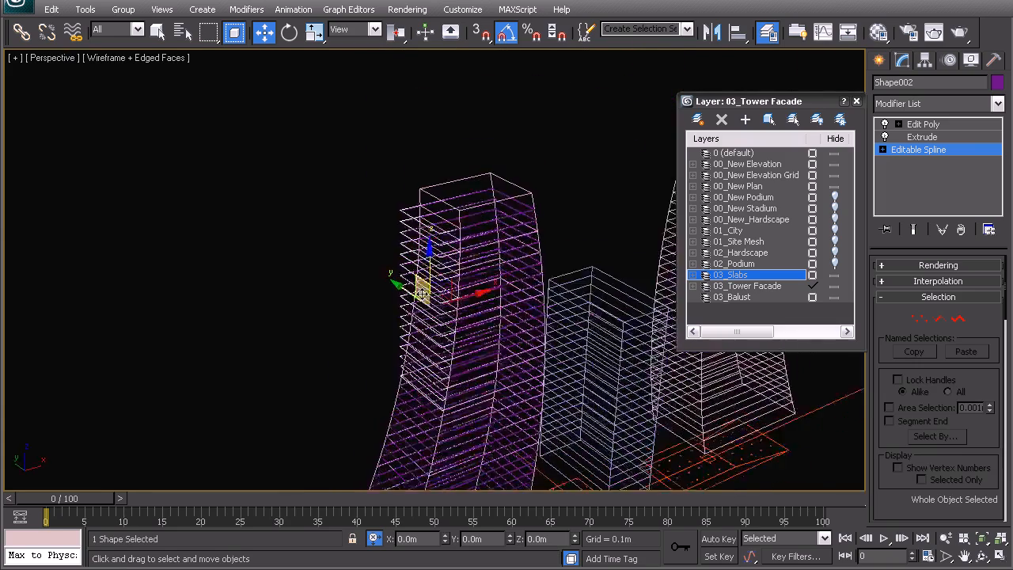
middle_click_drag(450, 196, 443, 219)
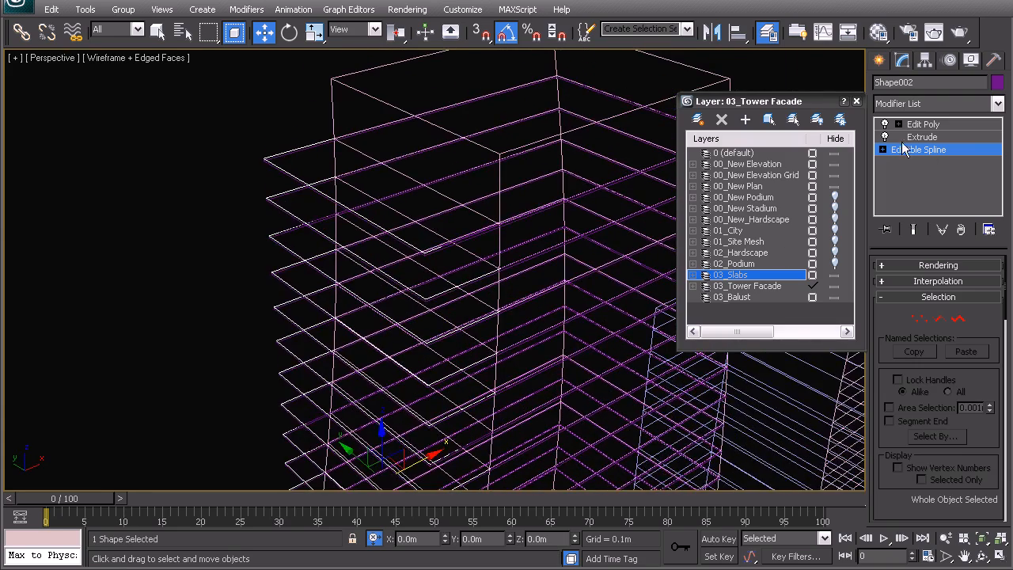
left_click(918, 124)
right_click(902, 124)
left_click(900, 140)
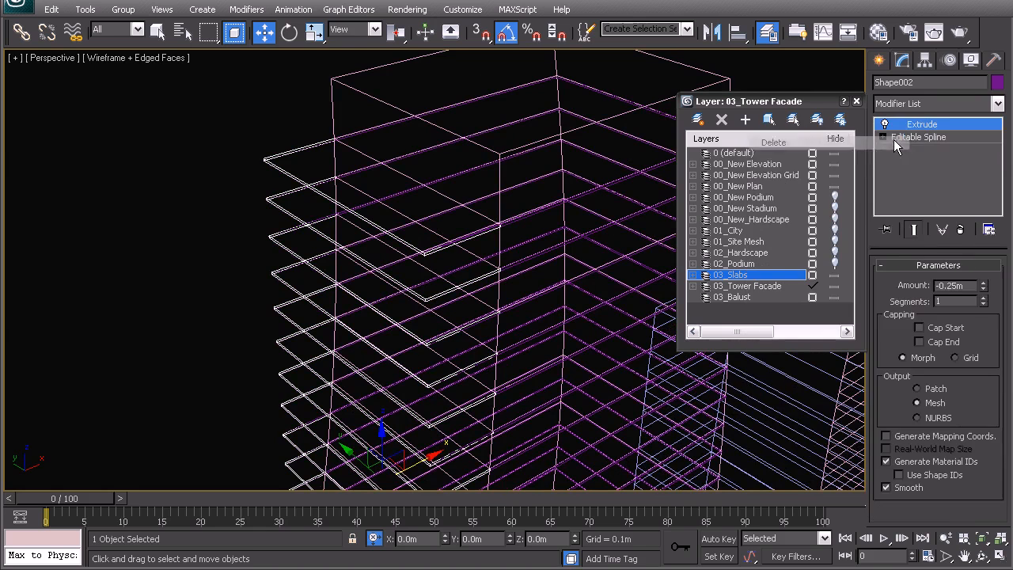
Step: Set the Extrude amount of the trimmed floor copy to 1 m
left_click_drag(971, 285, 902, 290)
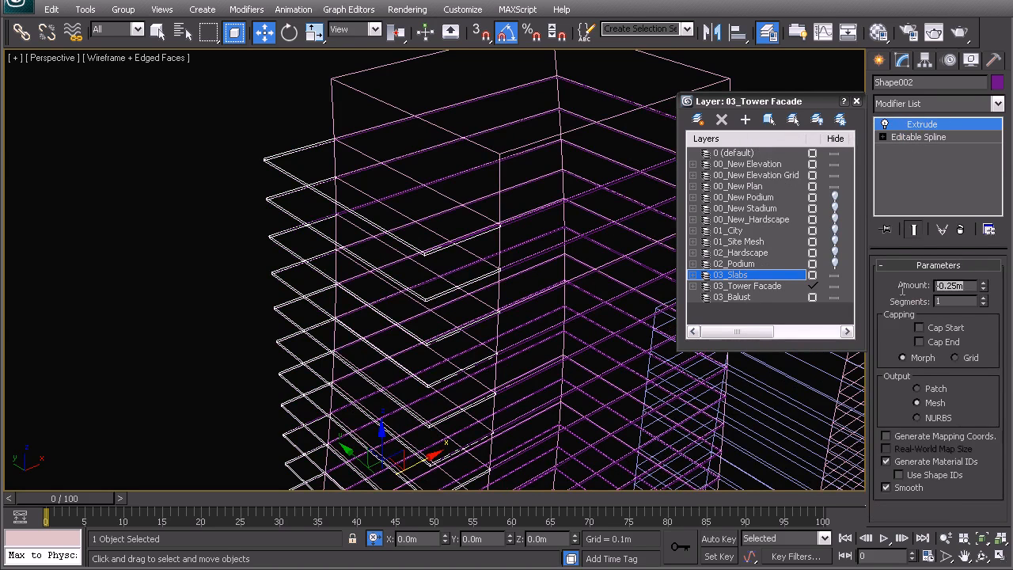
type("1")
key("Return")
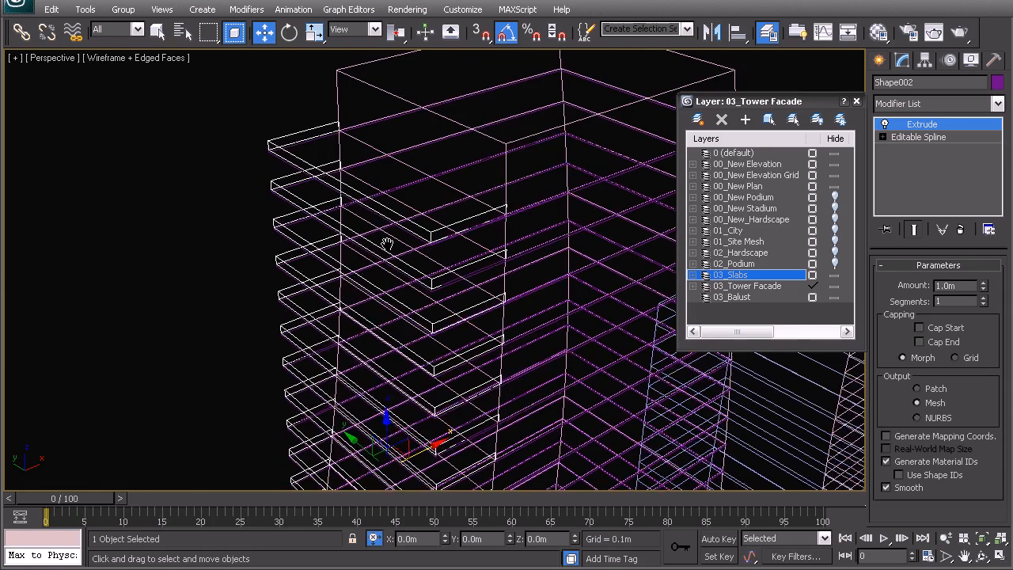
Step: Show the viewport shaded and examine the extruded balcony edges on the overhanging slabs up close
key("F3")
scroll(384, 285, "up", 5)
middle_click_drag(431, 282, 427, 278, "alt")
middle_click_drag(262, 194, 317, 233)
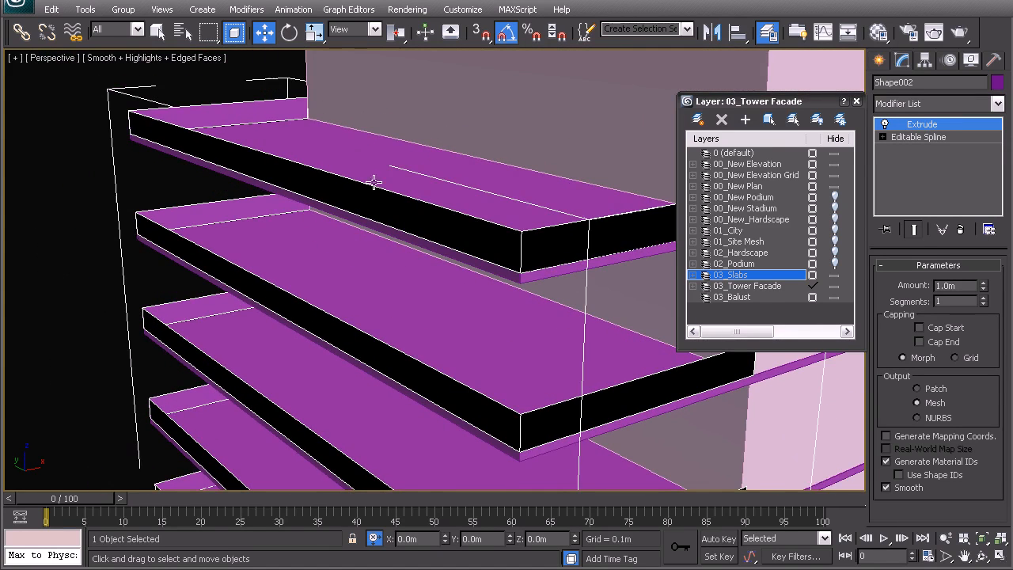
middle_click_drag(373, 183, 375, 190)
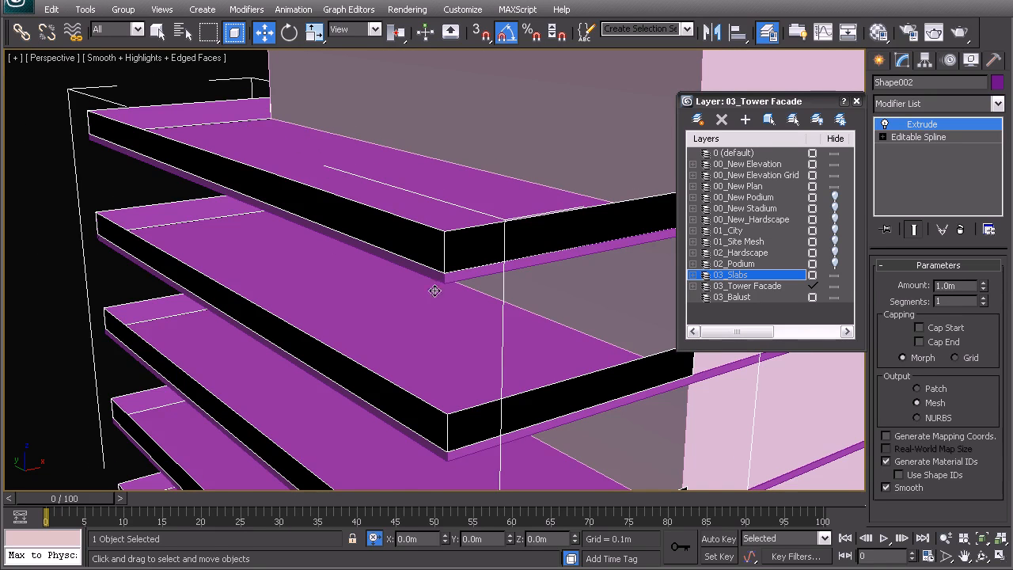
middle_click_drag(368, 272, 445, 274, "alt")
Step: Clear the selection and examine the tower's overhanging balconies against the facade and the neighbouring towers
scroll(439, 273, "down", 6)
middle_click_drag(449, 333, 385, 306)
middle_click_drag(444, 295, 390, 313, "alt")
left_click(308, 337)
middle_click_drag(597, 286, 452, 306)
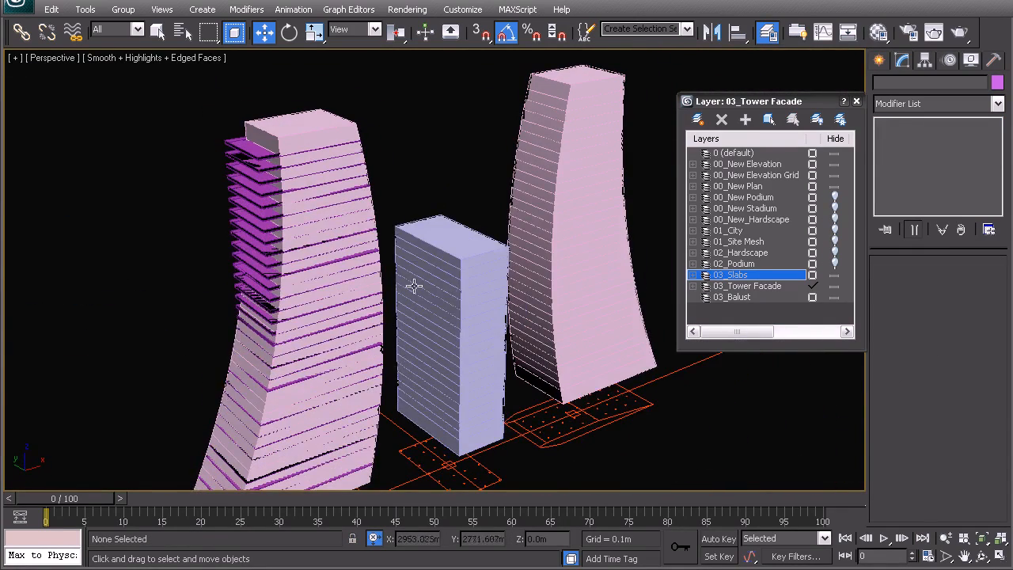
scroll(306, 183, "up", 6)
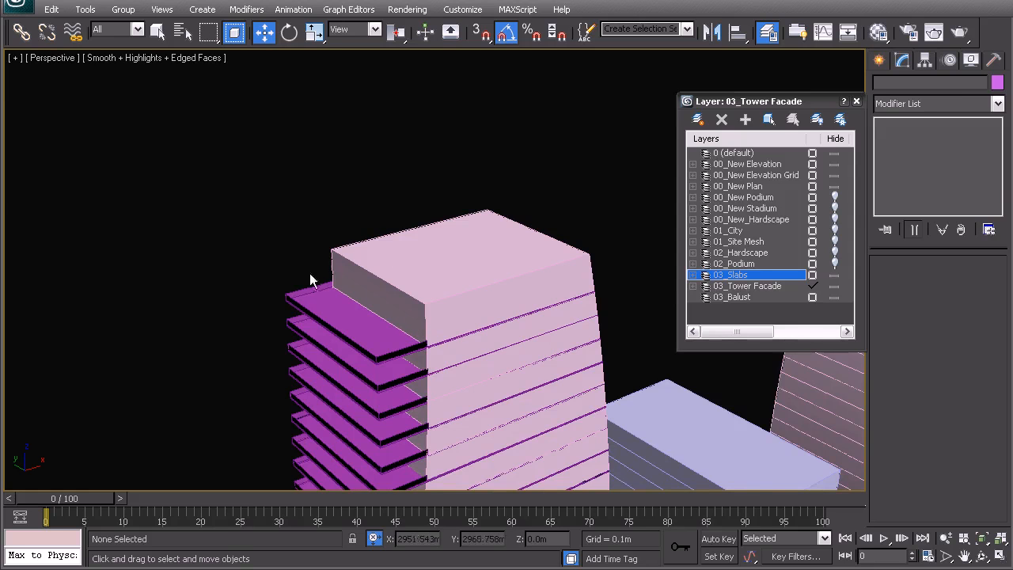
middle_click_drag(419, 361, 219, 97)
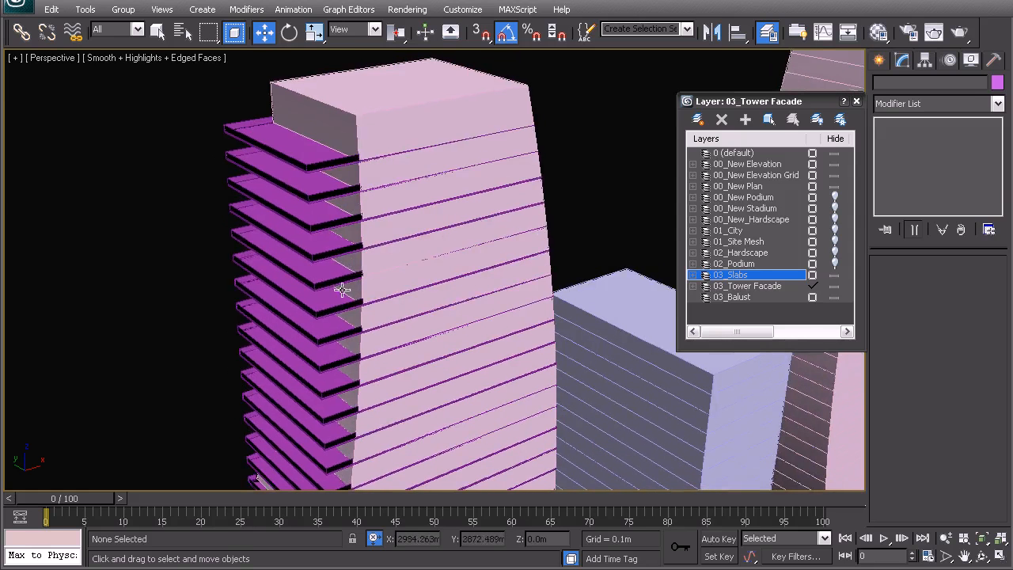
scroll(342, 290, "down", 6)
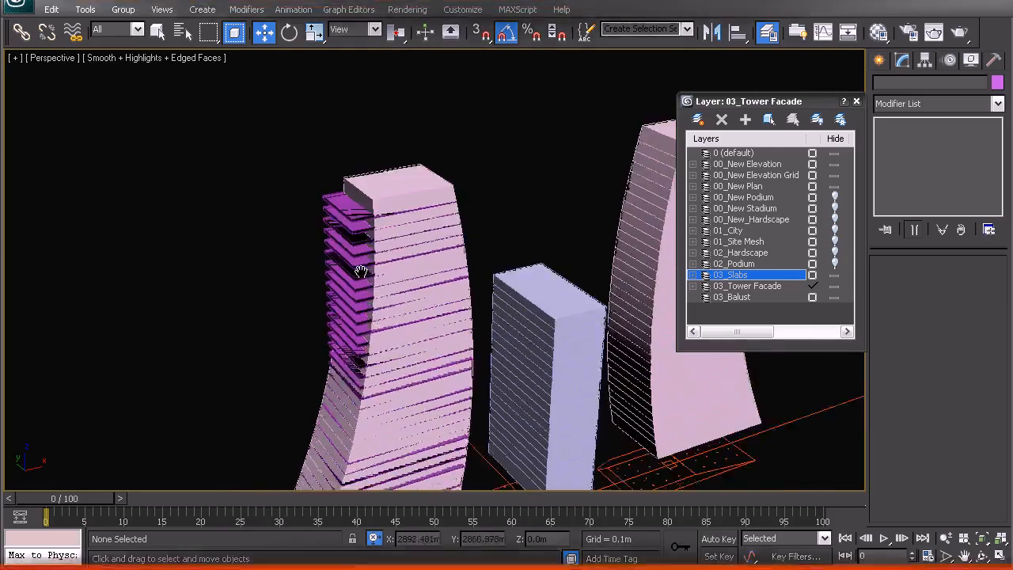